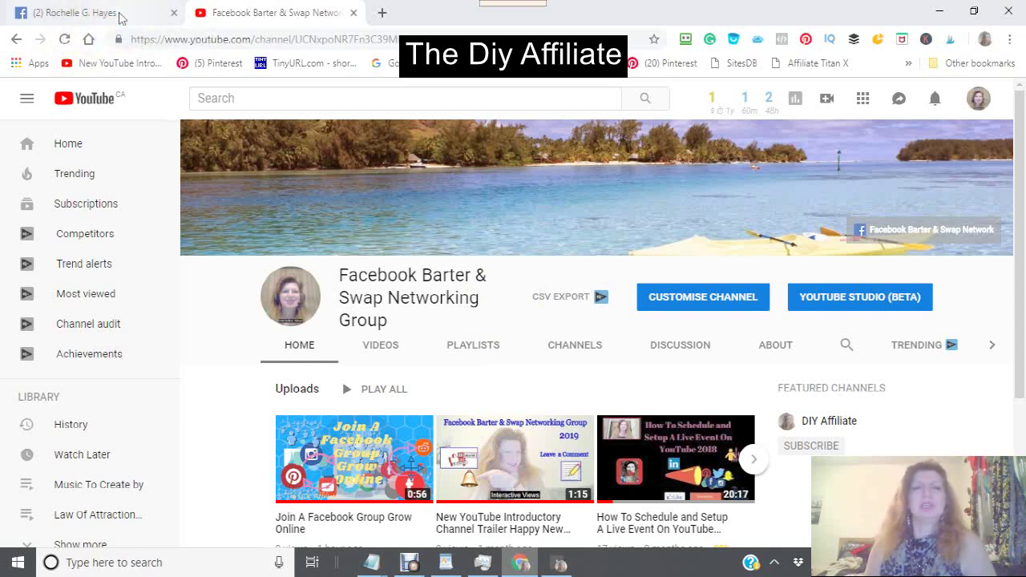
- Switch to Facebook and search the site for "youtube tab"
click(118, 13)
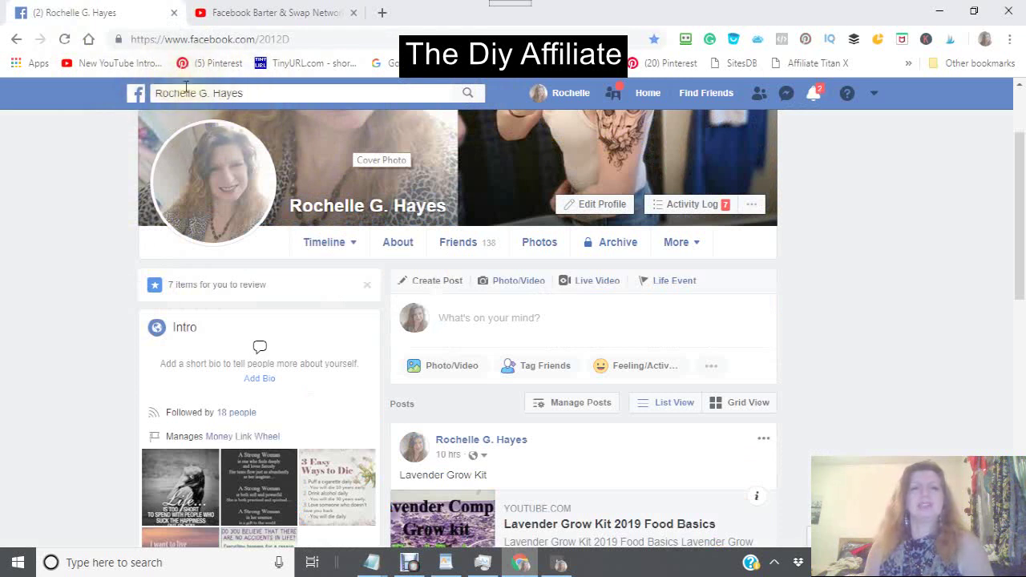
click(250, 92)
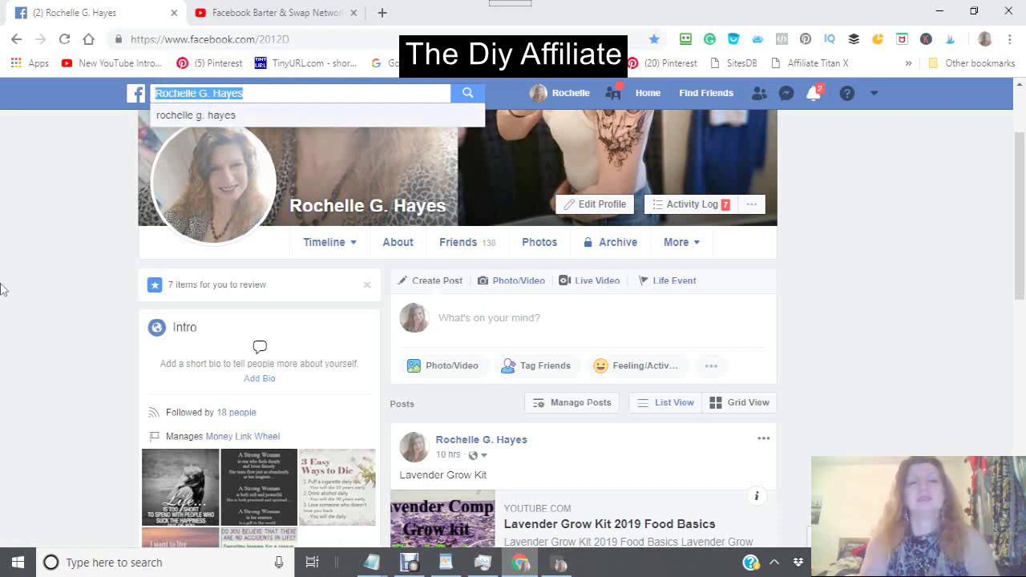
text(y)
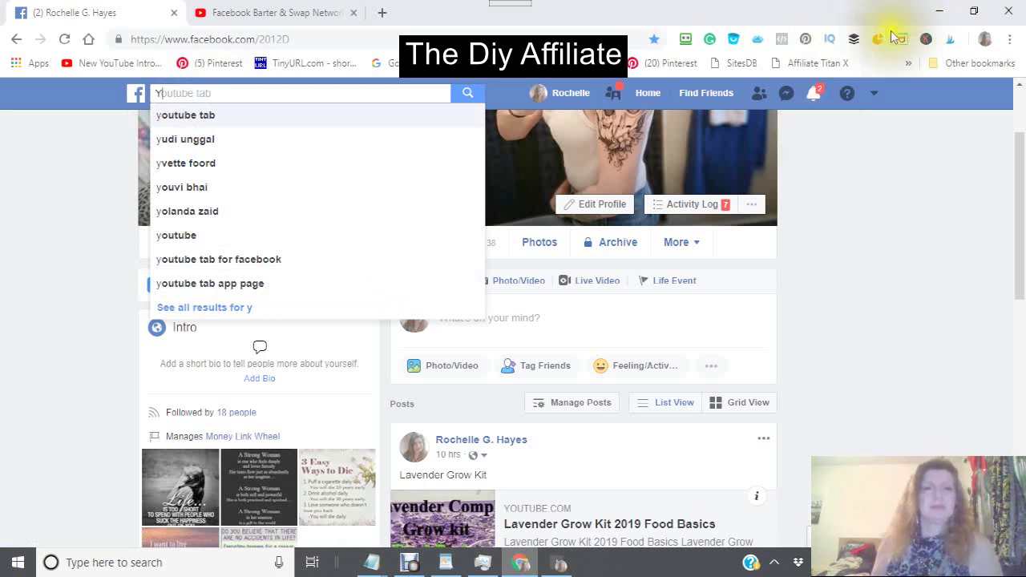
click(181, 115)
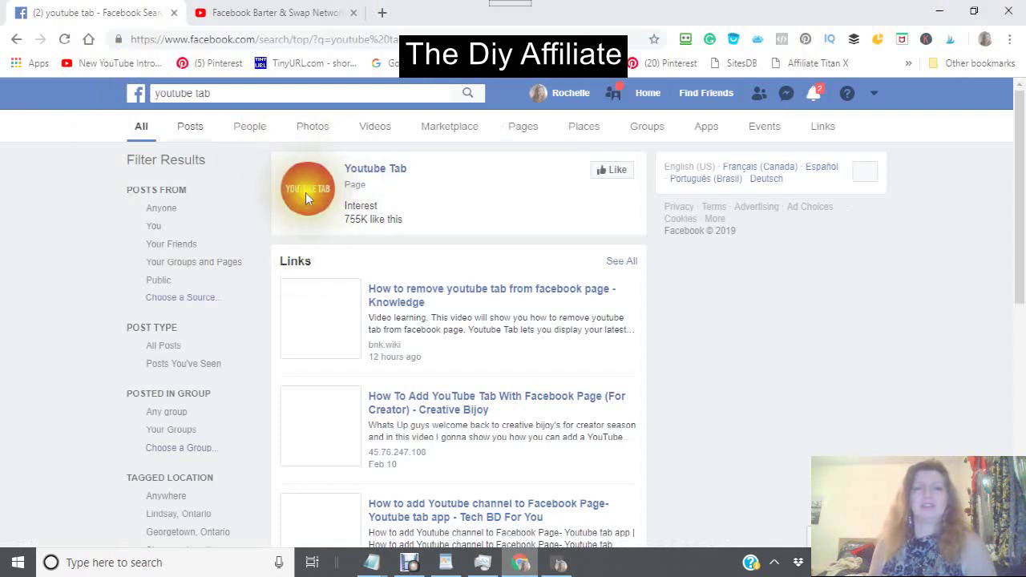
- Open the Youtube Tab page from the search results
click(363, 178)
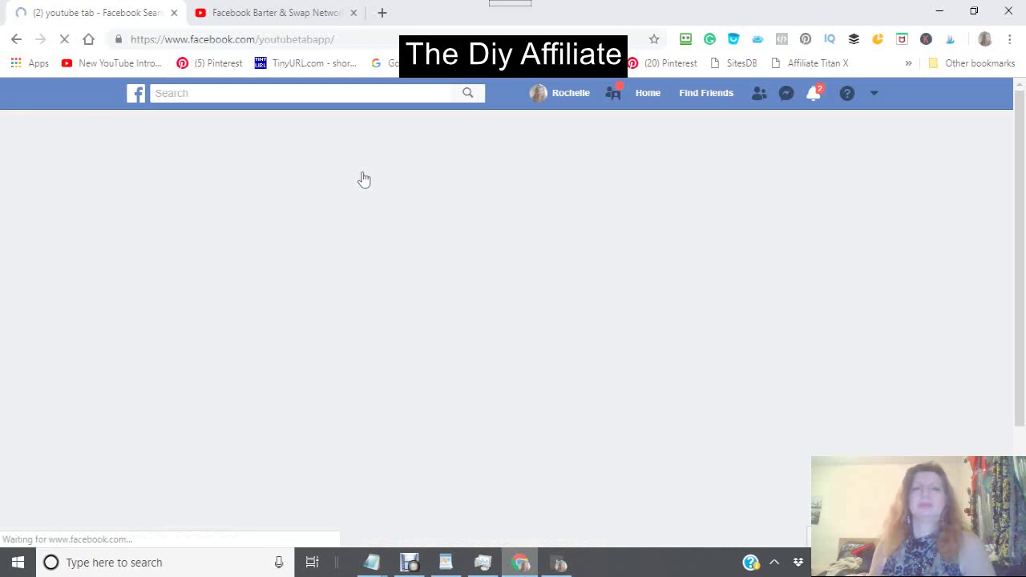
click(371, 174)
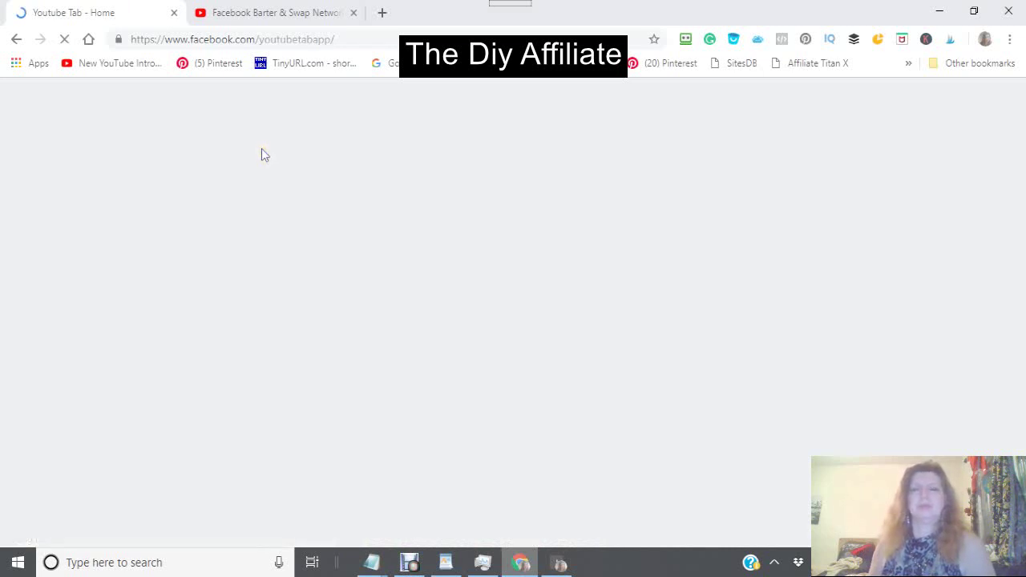
click(225, 174)
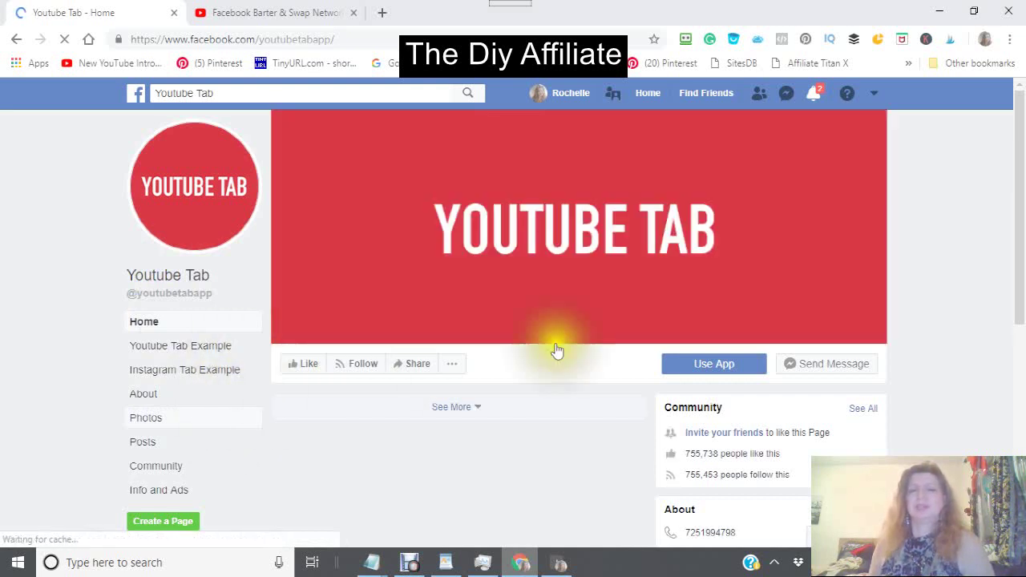
- Start using the Youtube Tab app from its Facebook page
click(703, 367)
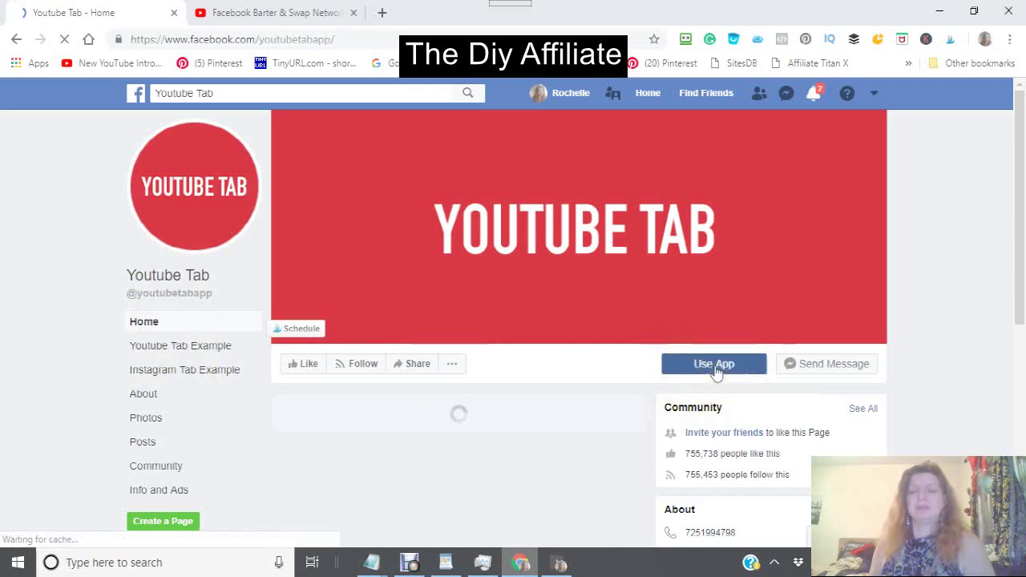
click(717, 369)
click(719, 369)
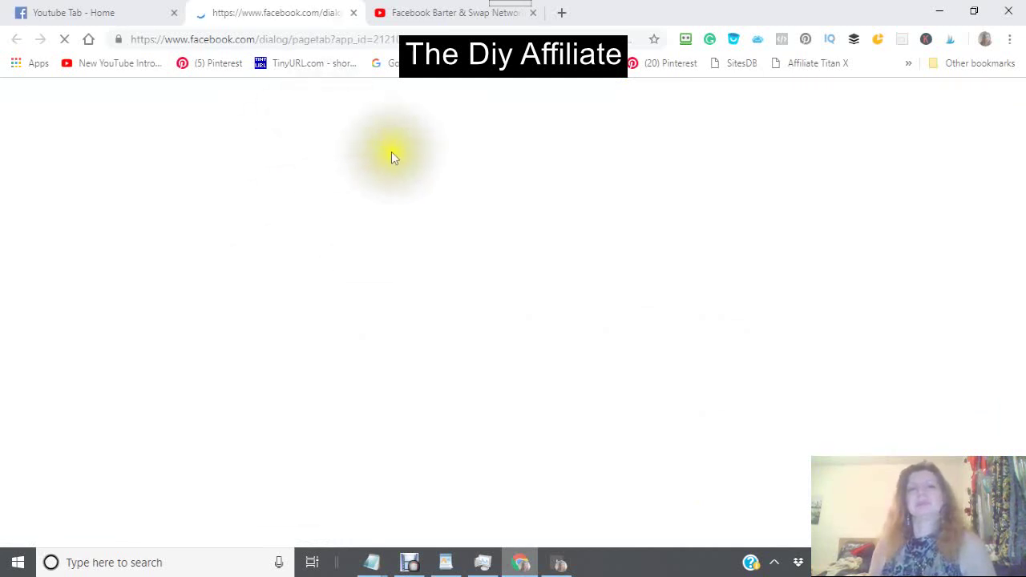
click(466, 155)
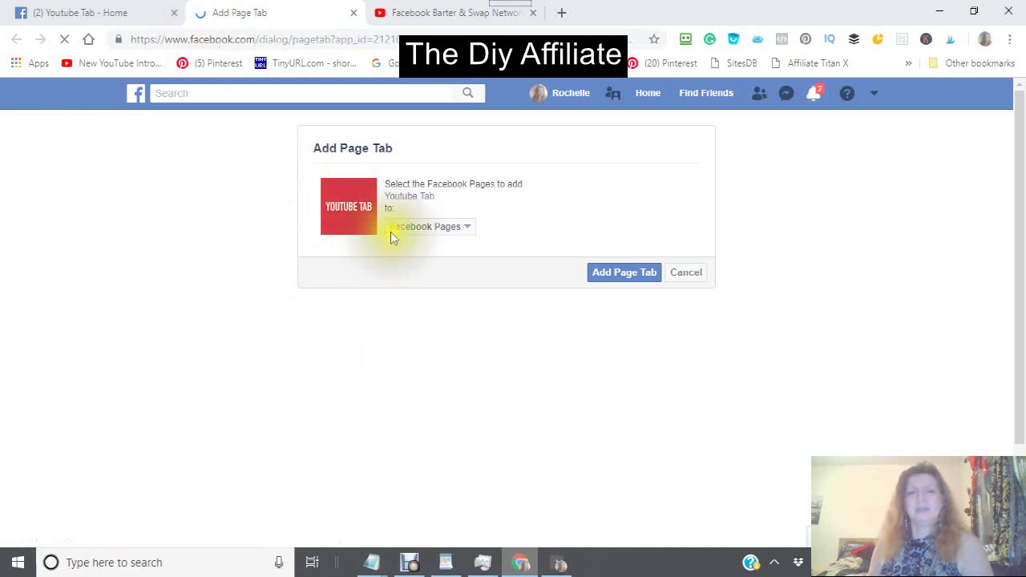
- Add the Youtube Tab to the Facebook page named with the account owner's first name
click(468, 230)
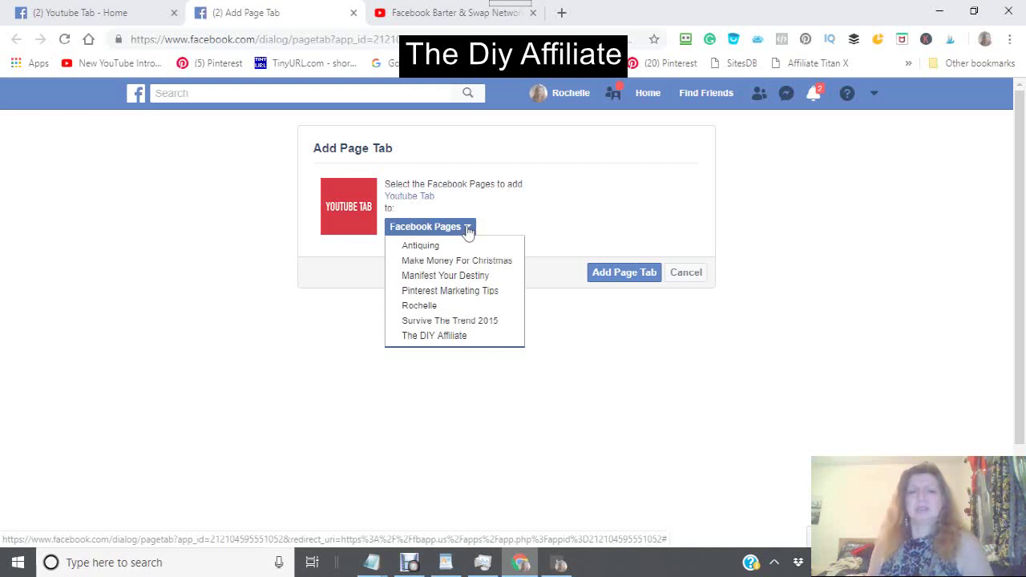
click(416, 311)
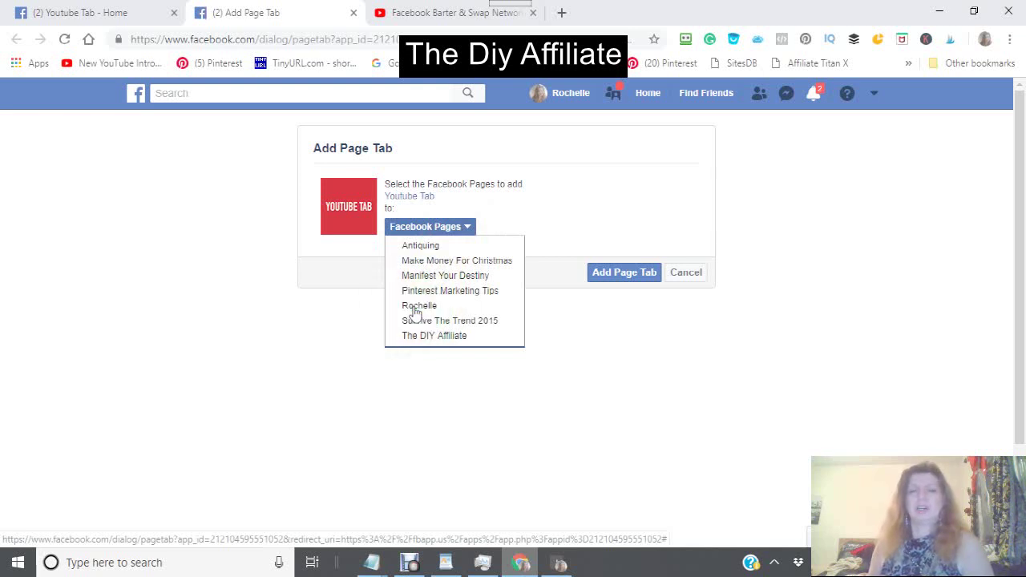
click(416, 311)
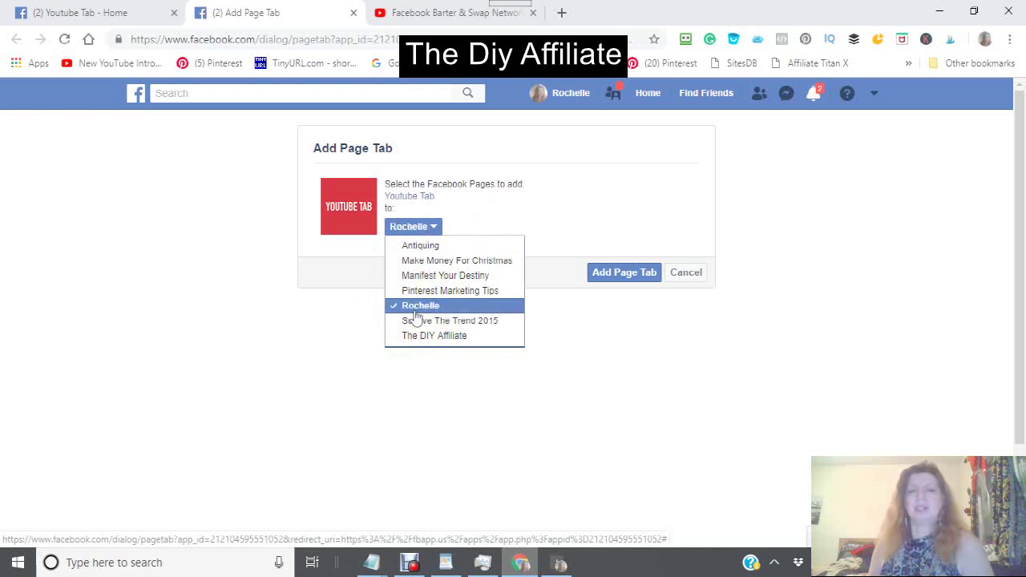
click(620, 275)
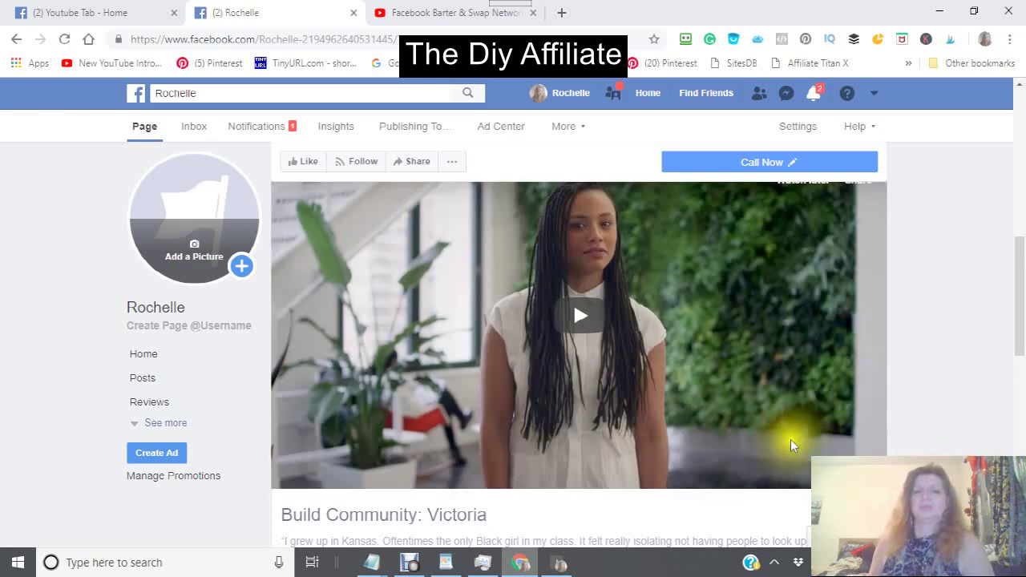
- Look over the new tab's videos and application settings, and open YouTube Studio for the Facebook Barter & Swap Networking Group channel
scroll(802, 501, down, 10)
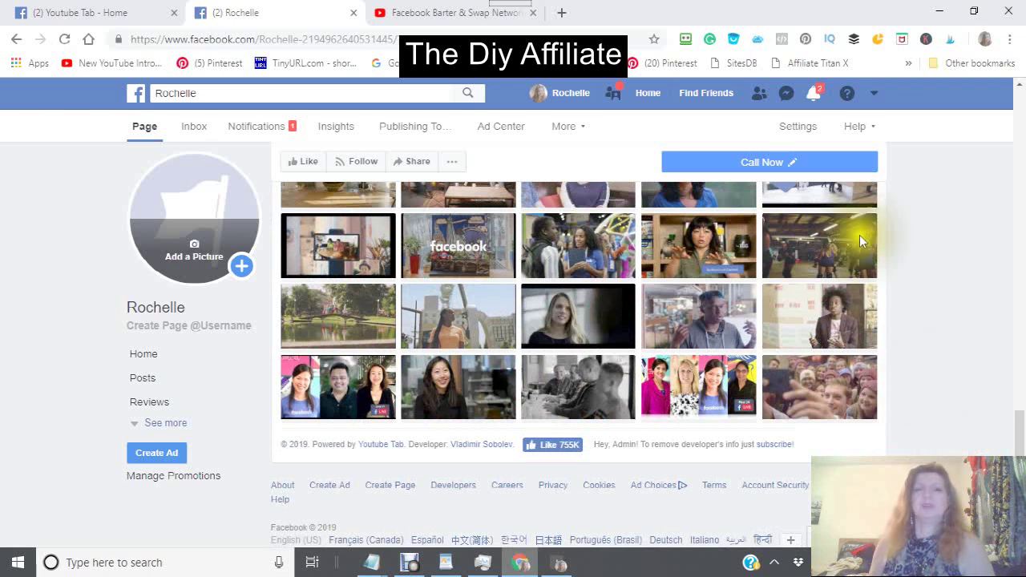
scroll(869, 304, up, 4)
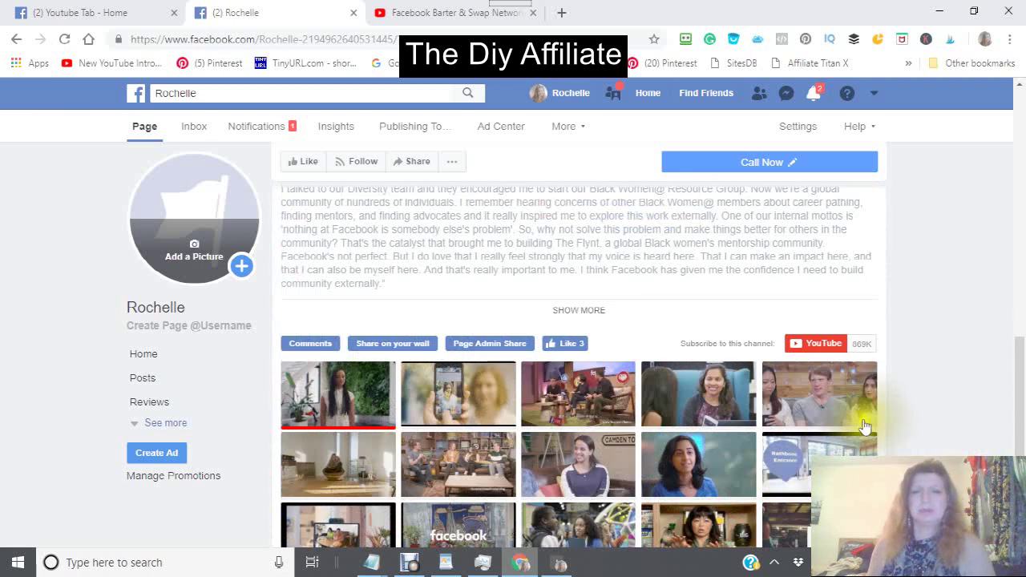
scroll(864, 426, up, 6)
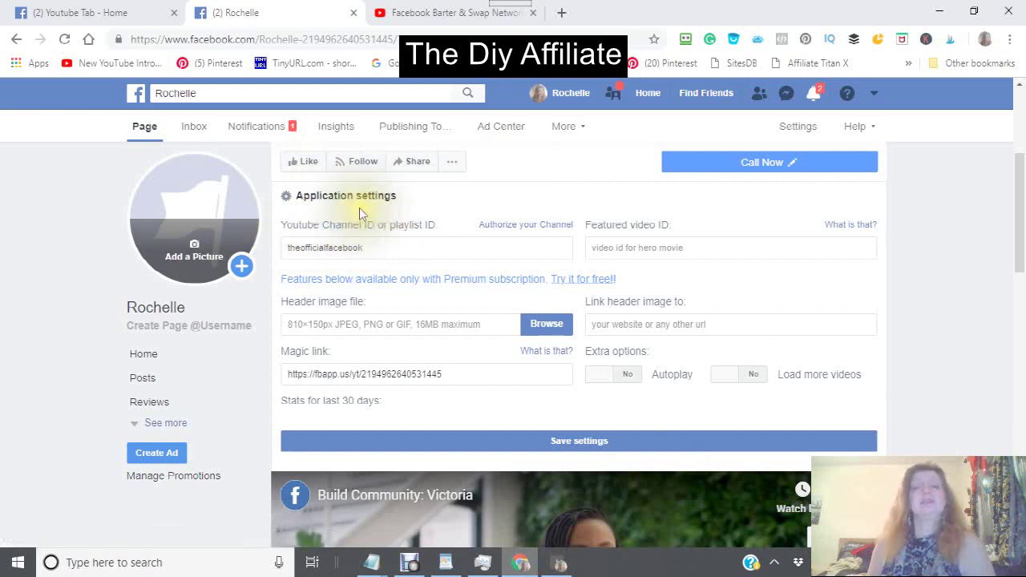
click(423, 6)
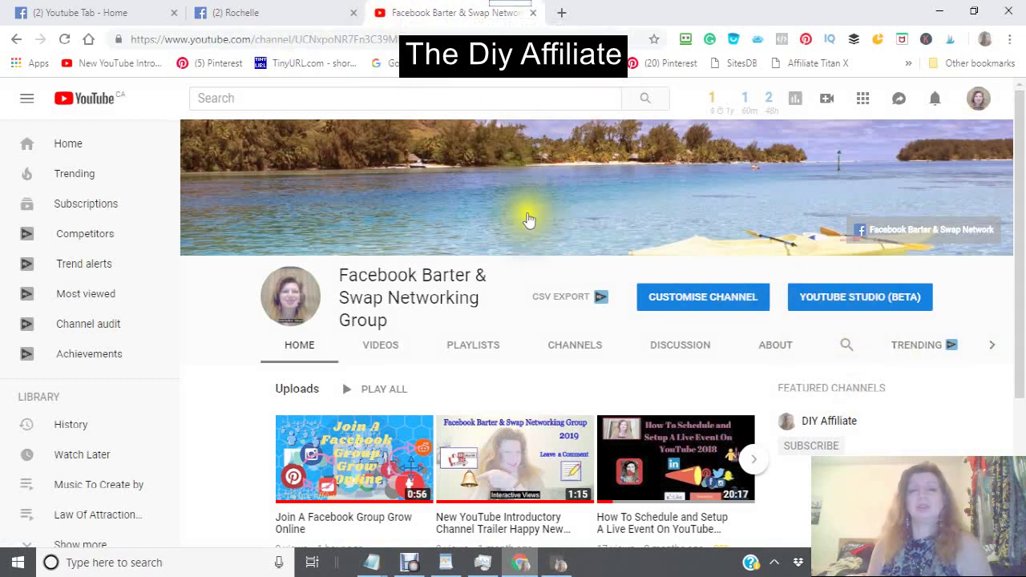
click(844, 307)
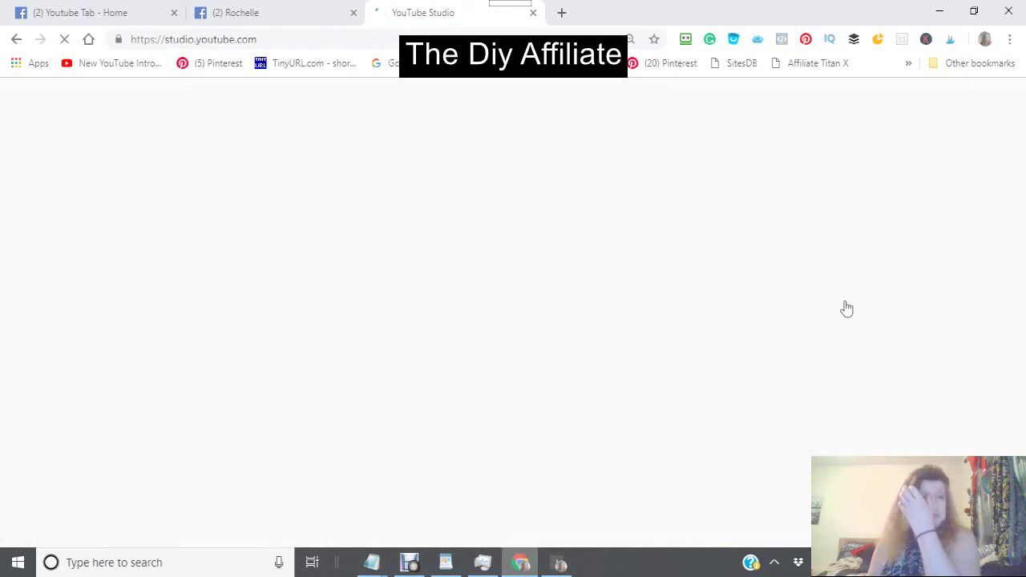
click(842, 309)
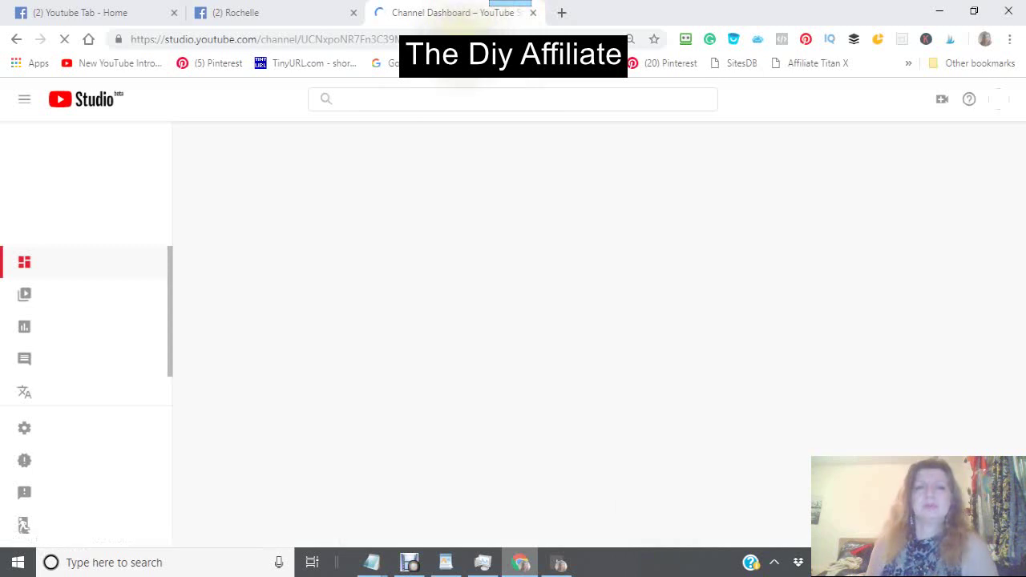
- Copy the channel ID portion of the YouTube Studio dashboard's web address
click(469, 32)
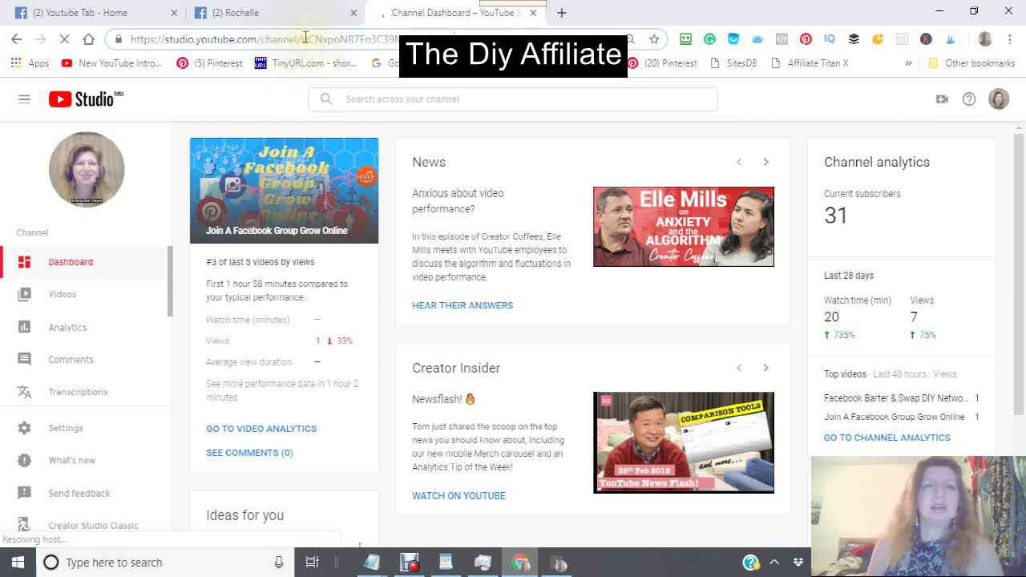
click(305, 36)
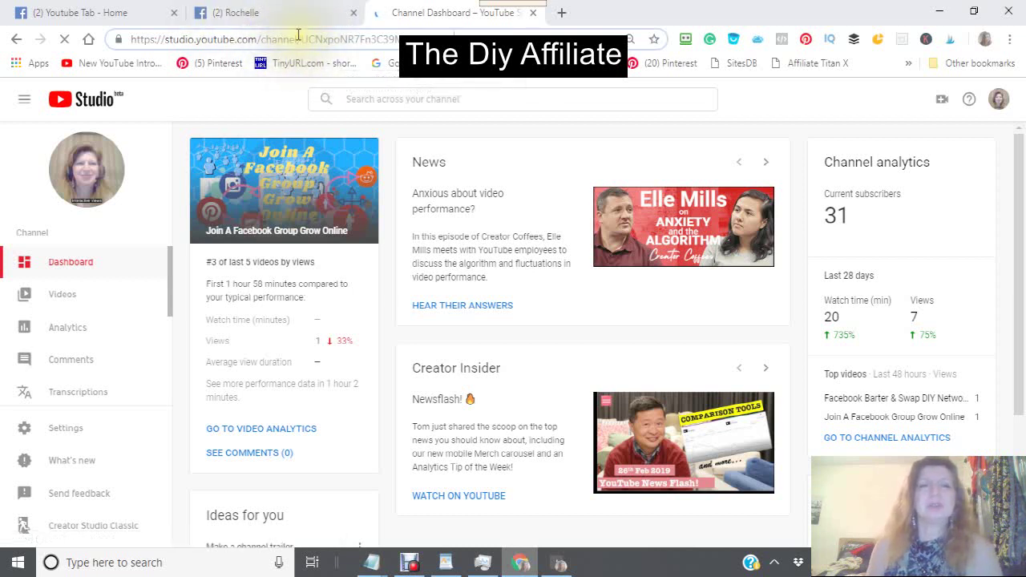
click(299, 35)
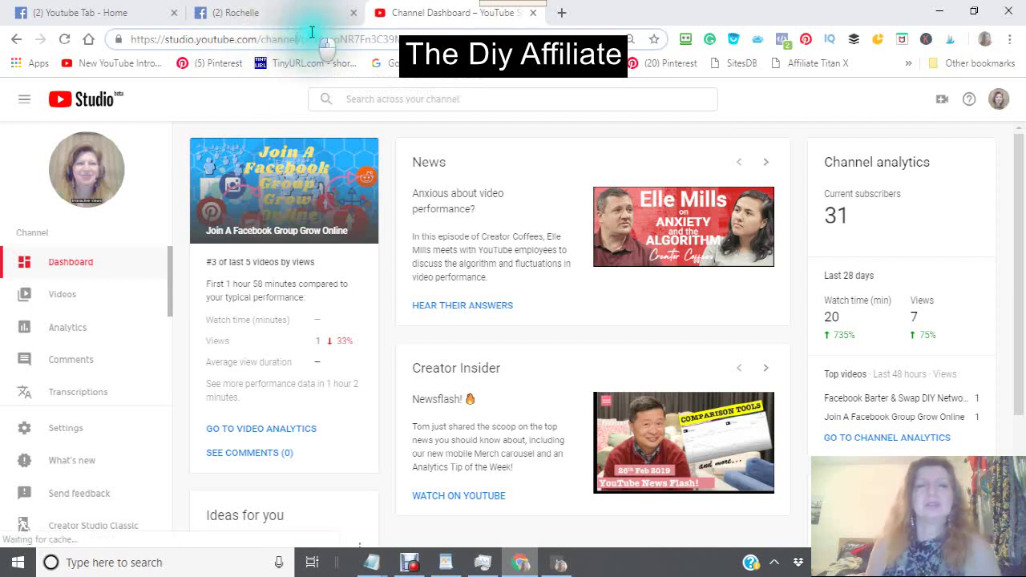
drag(313, 35, 371, 40)
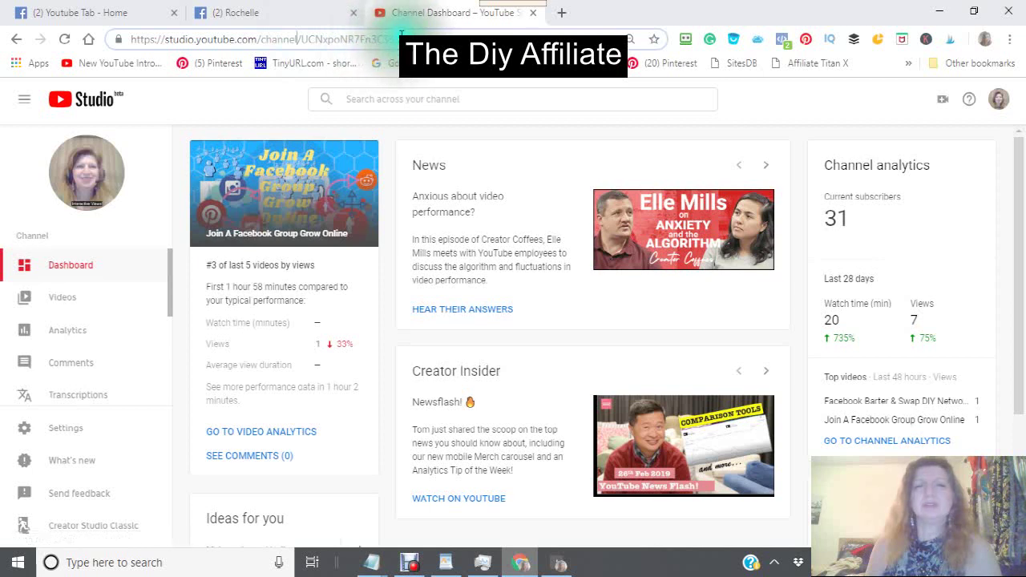
drag(464, 34, 490, 35)
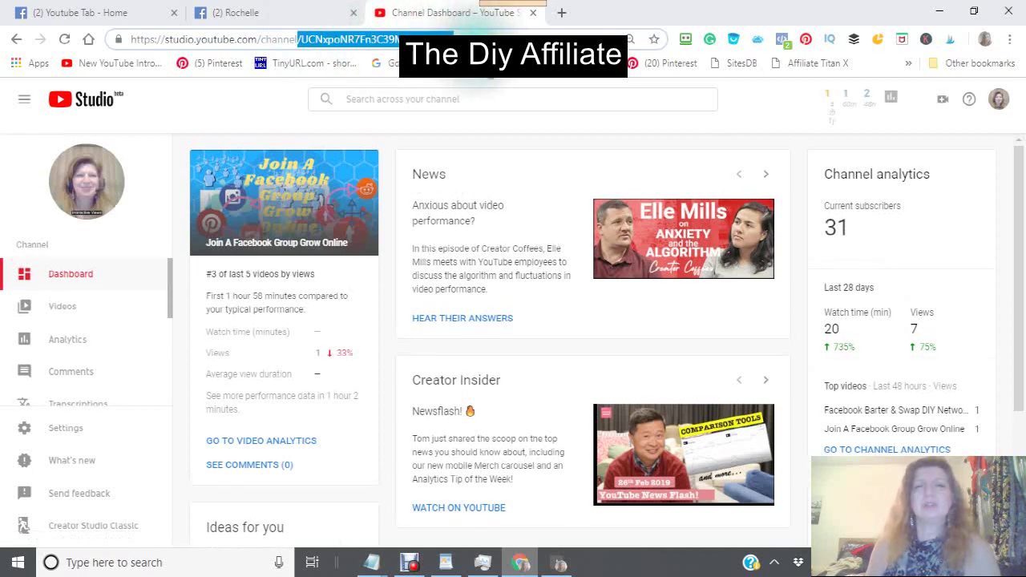
right_click(308, 35)
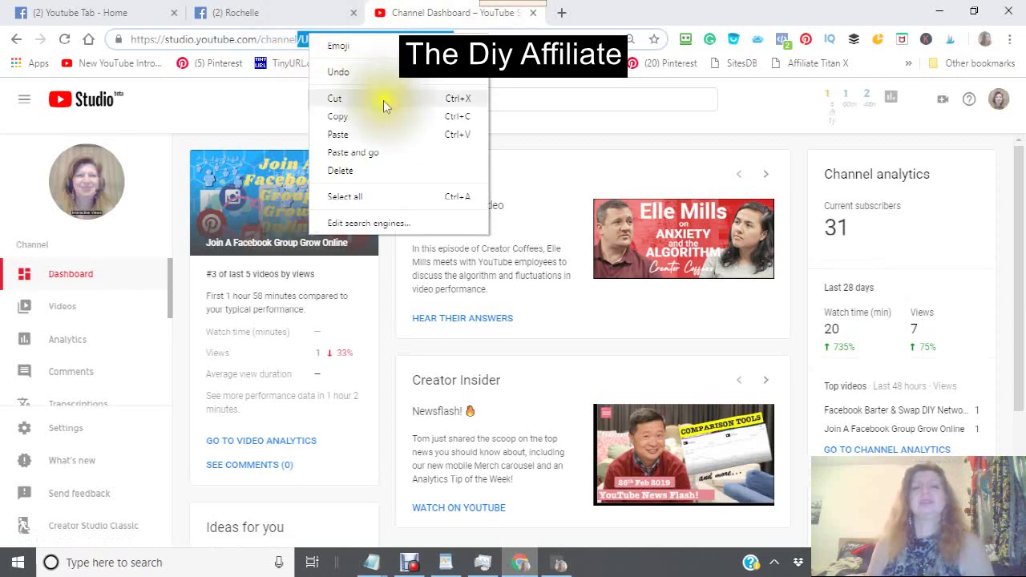
click(335, 116)
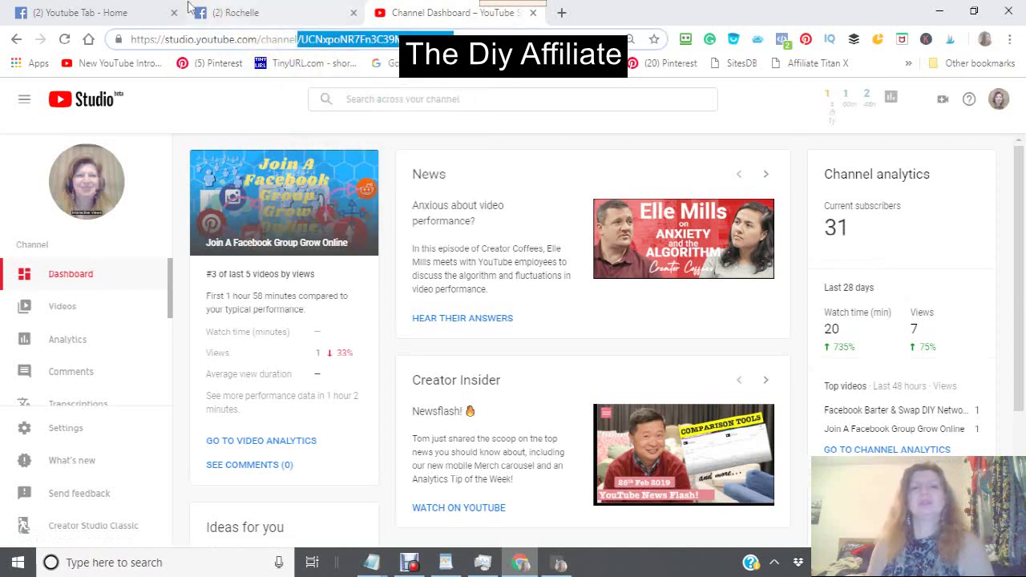
- Return to the Youtube Tab application settings on the owner's Facebook page
click(126, 13)
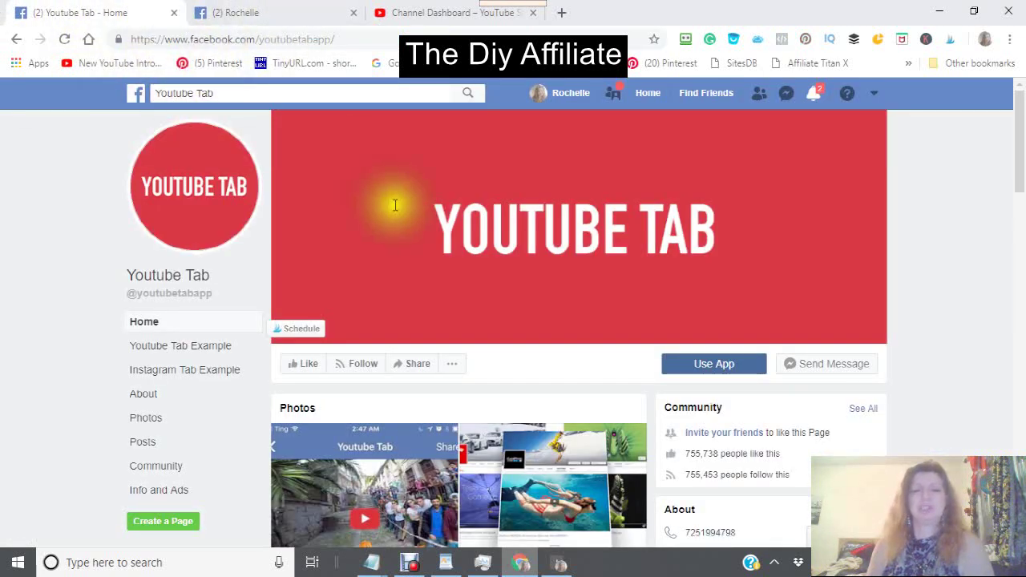
scroll(352, 295, down, 3)
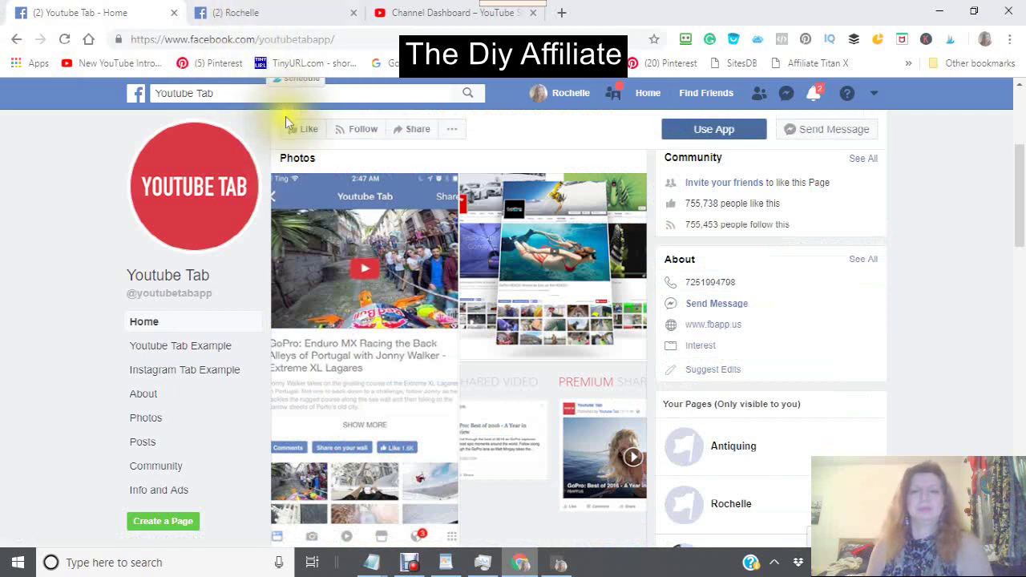
scroll(319, 144, up, 3)
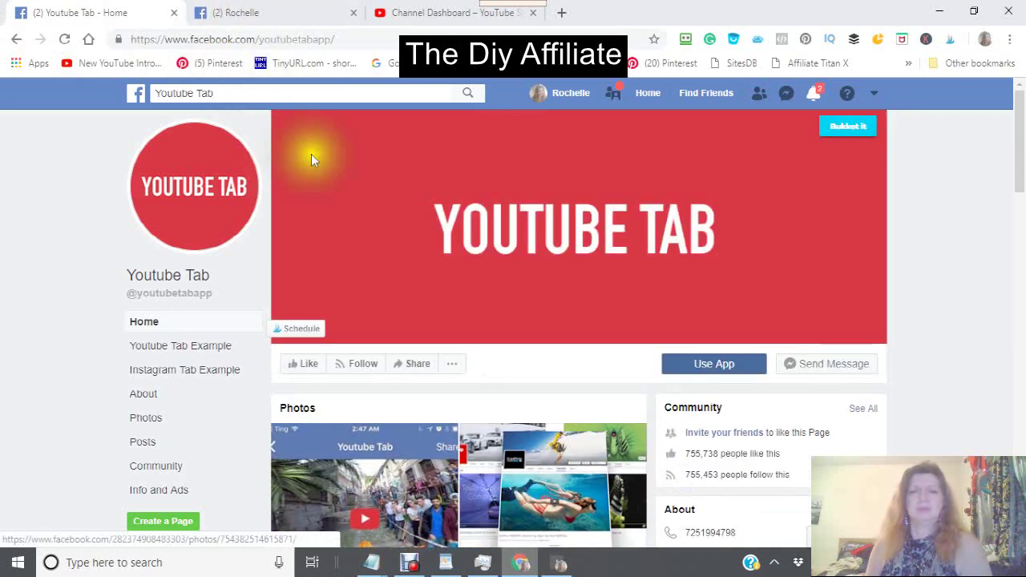
click(273, 15)
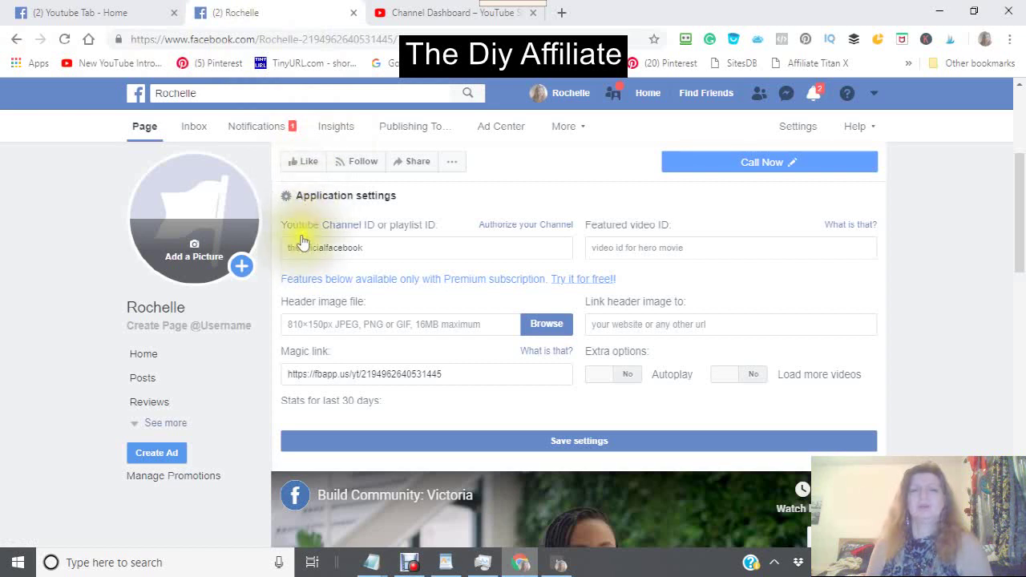
scroll(312, 265, down, 3)
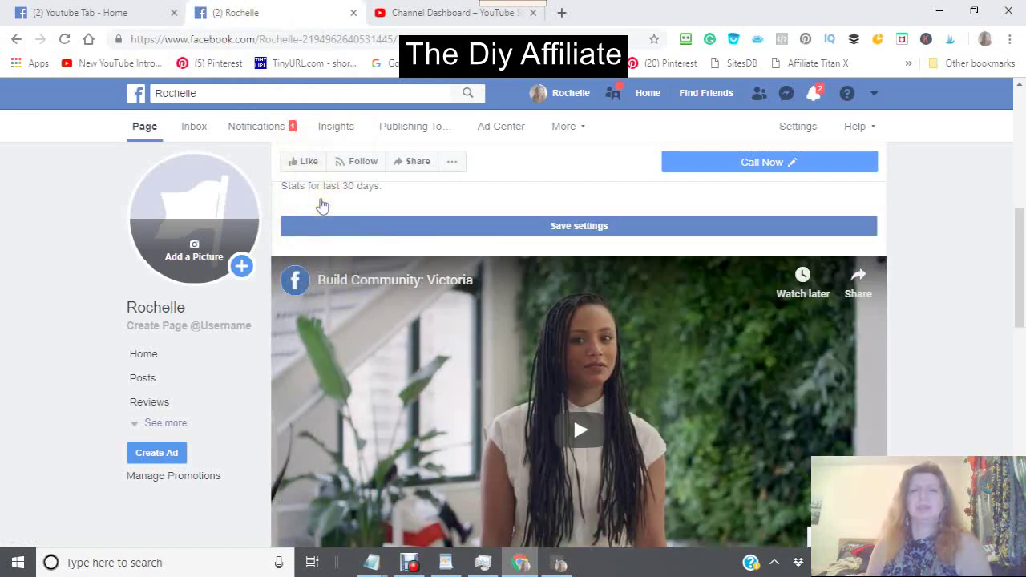
scroll(321, 206, down, 1)
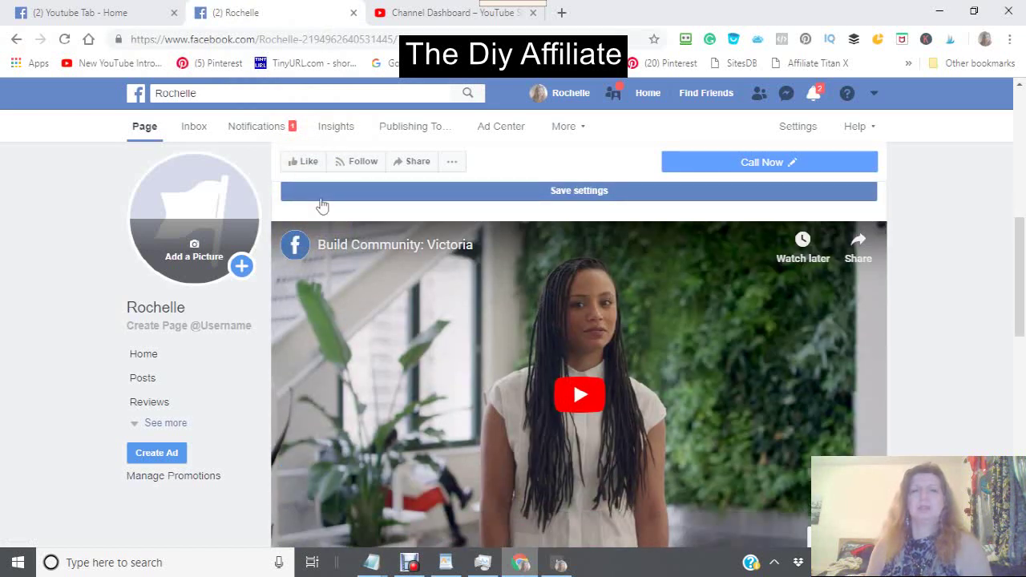
click(320, 199)
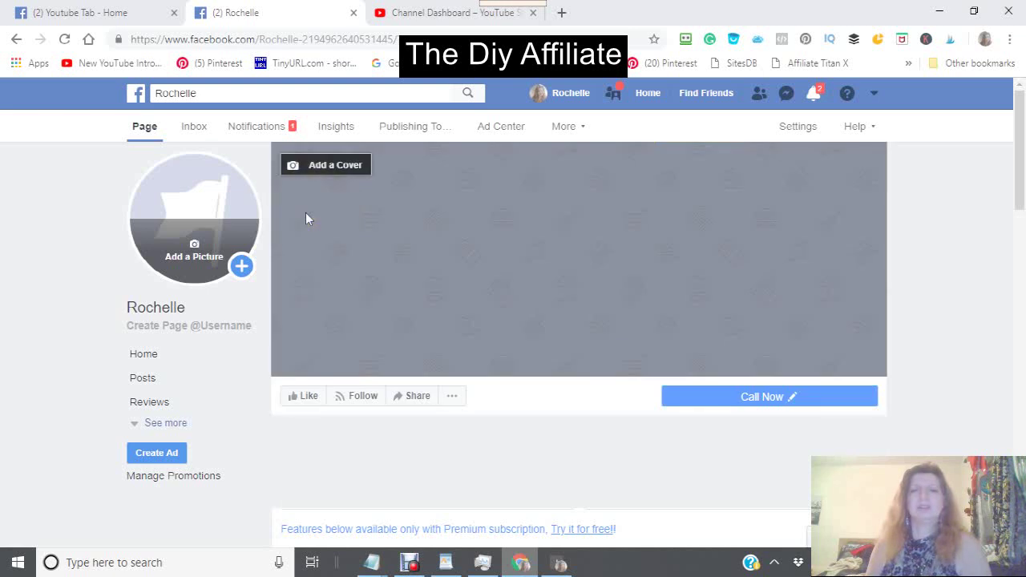
click(305, 212)
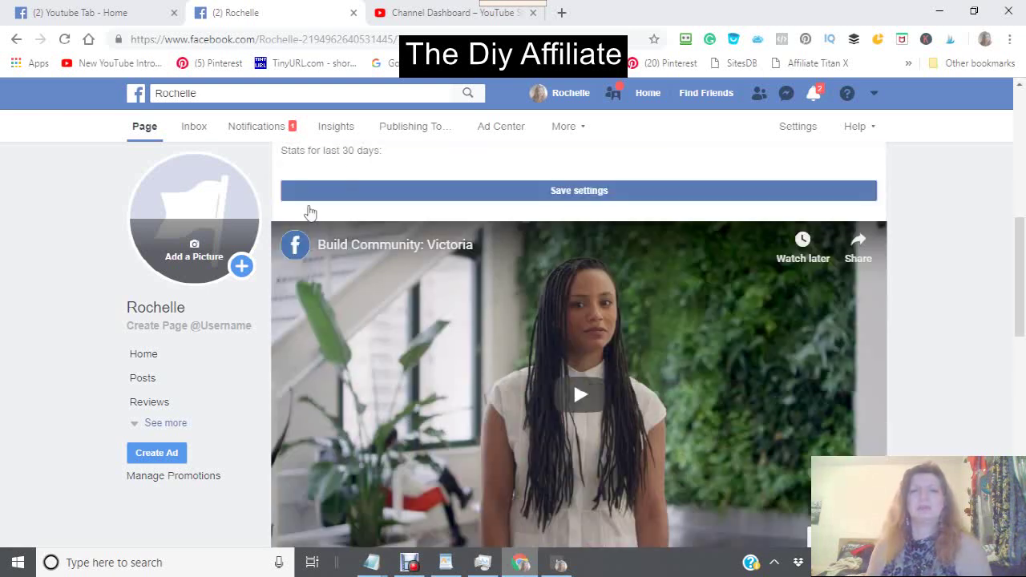
- Replace the Youtube channel ID in the application settings with the copied channel ID and remove its leading slash
scroll(311, 213, up, 2)
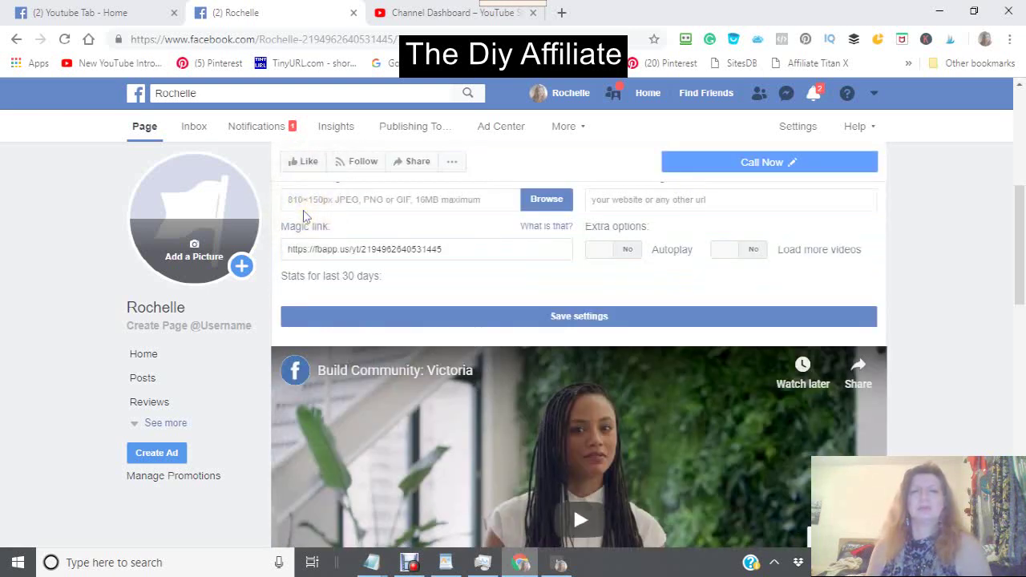
click(303, 215)
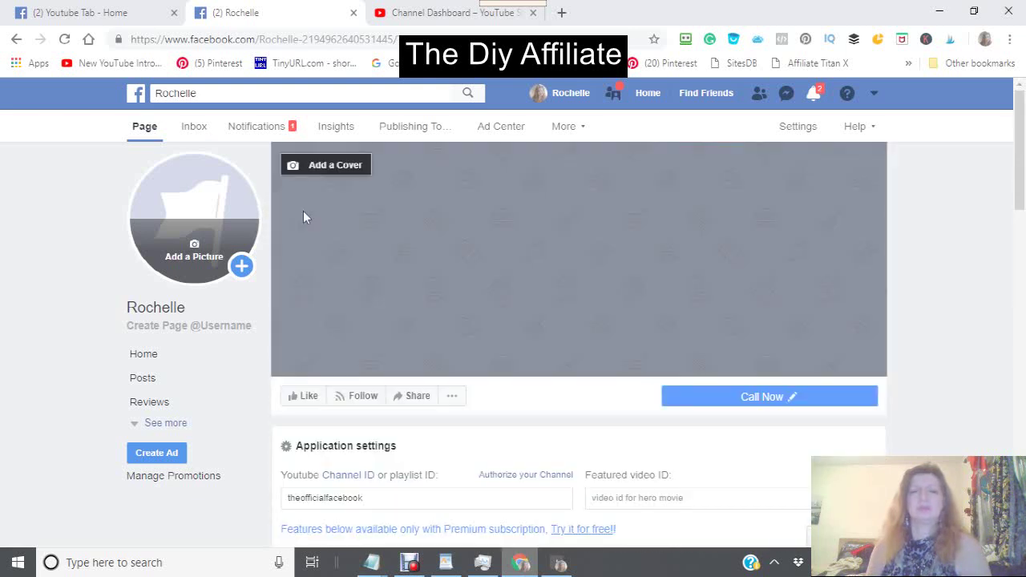
scroll(299, 220, down, 2)
click(298, 214)
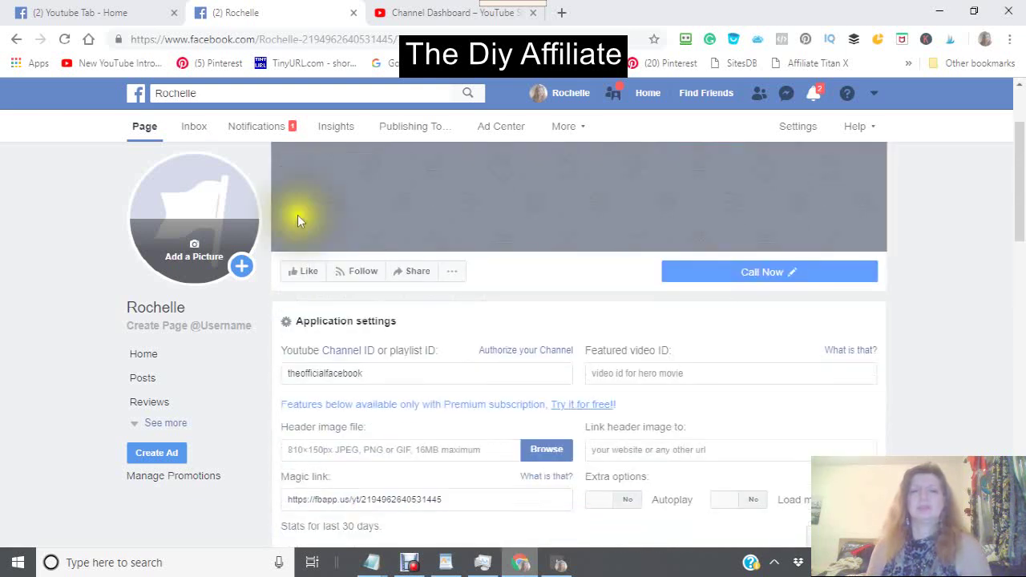
scroll(297, 212, down, 2)
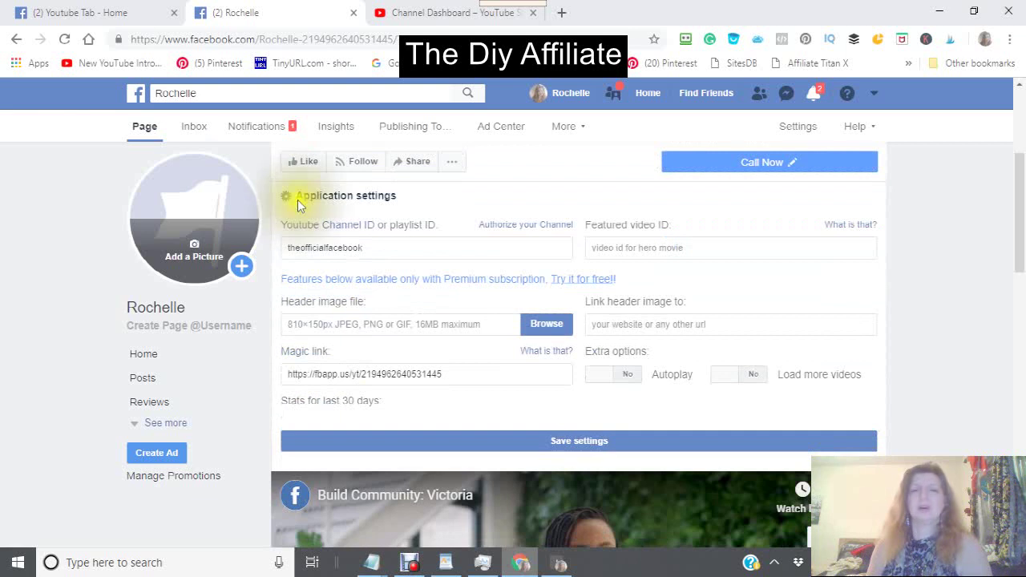
click(373, 247)
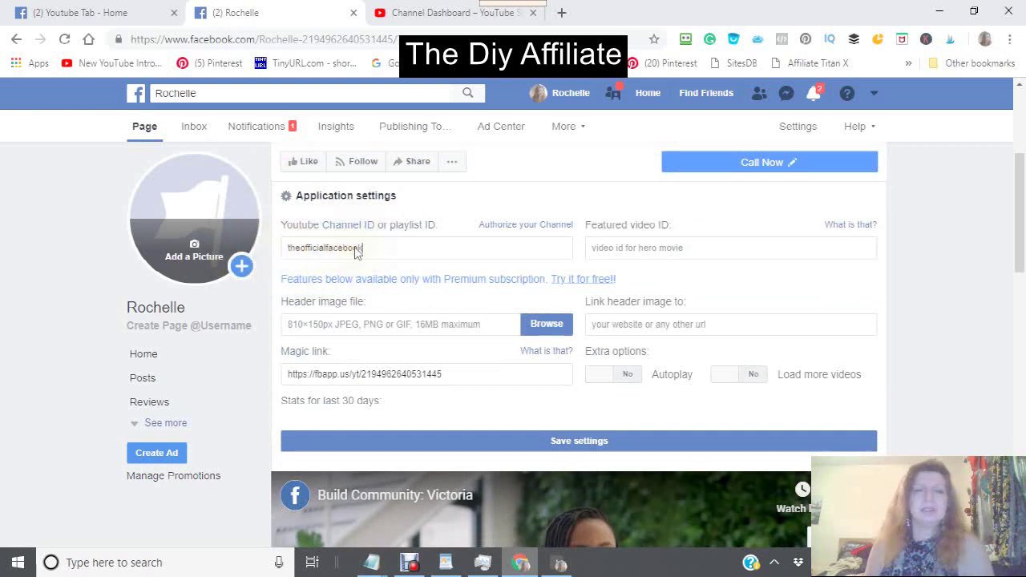
click(368, 243)
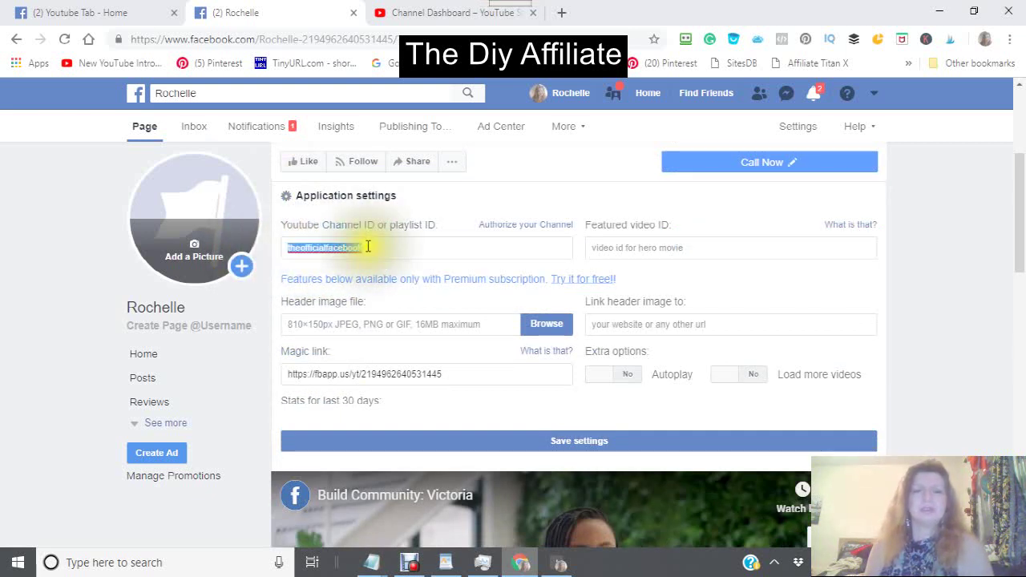
right_click(308, 246)
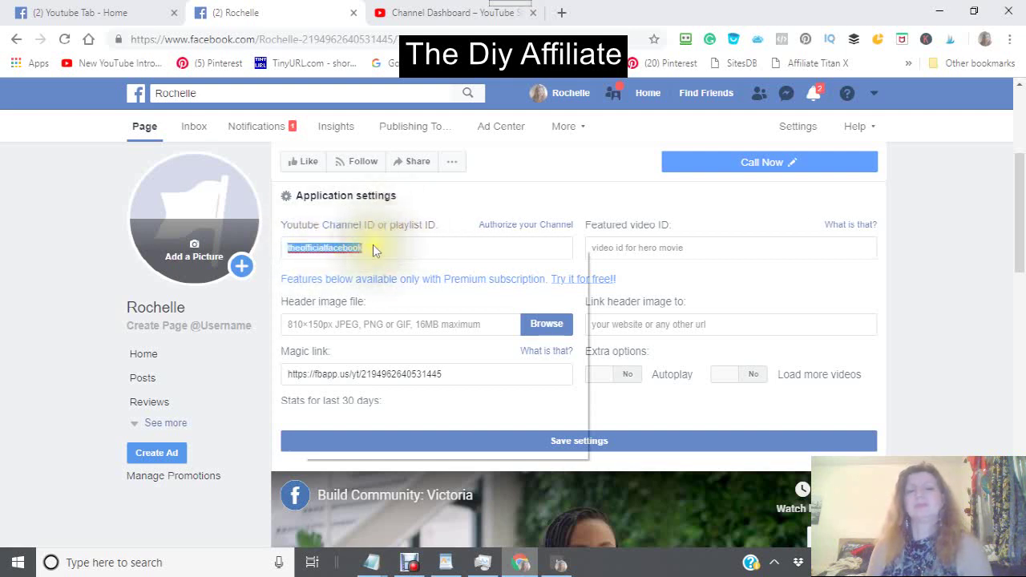
click(329, 248)
right_click(328, 248)
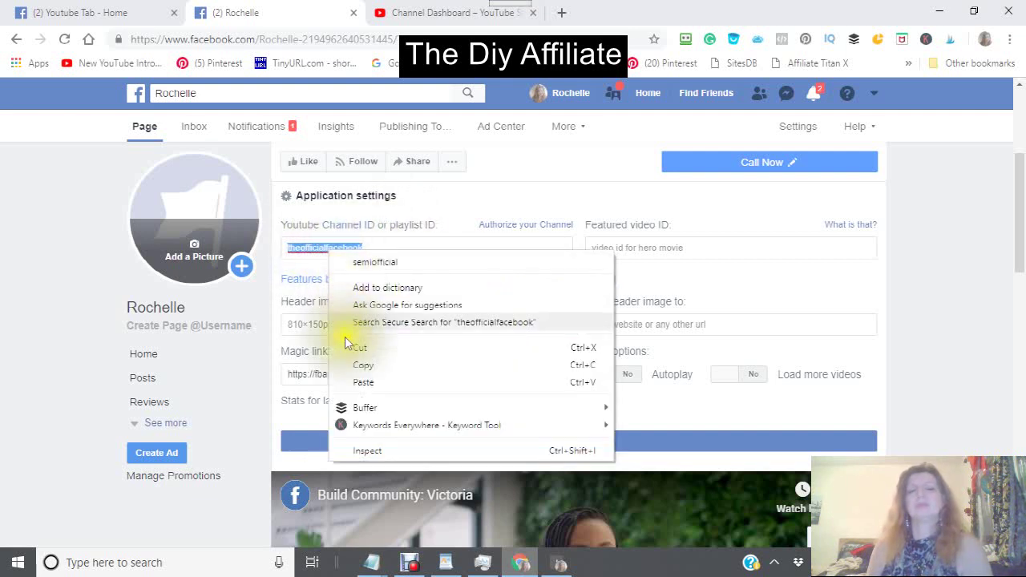
click(363, 384)
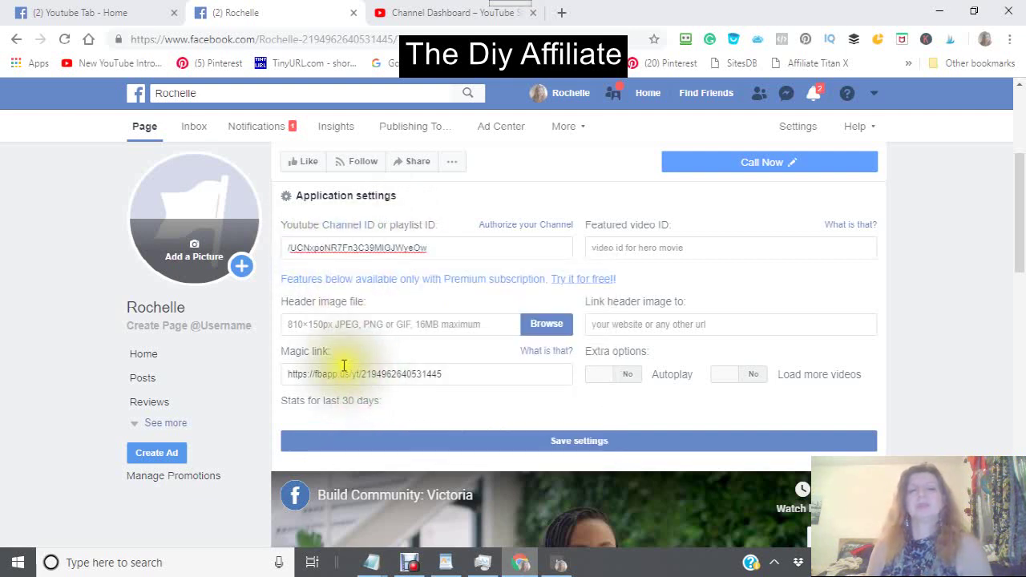
click(291, 246)
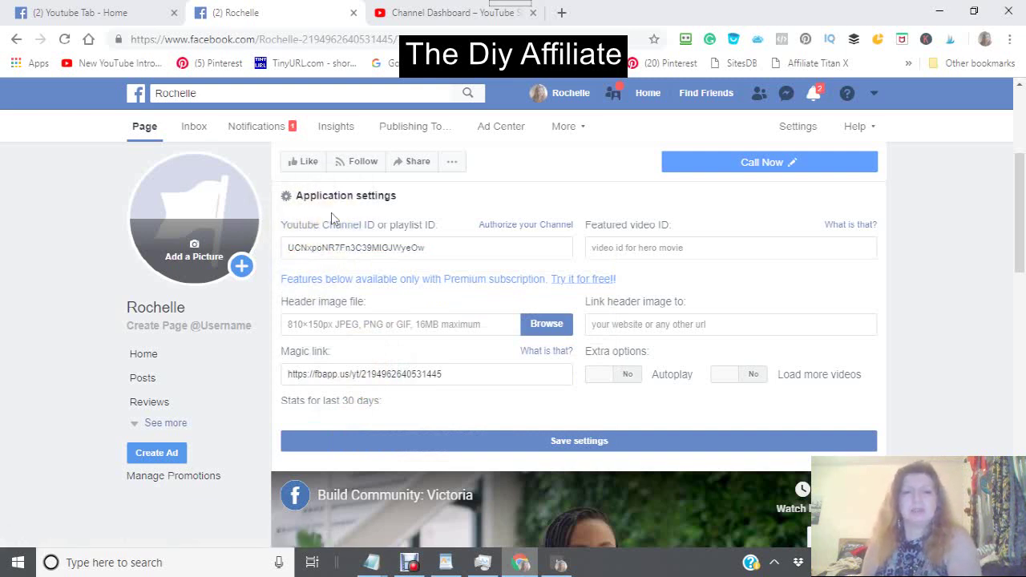
click(290, 247)
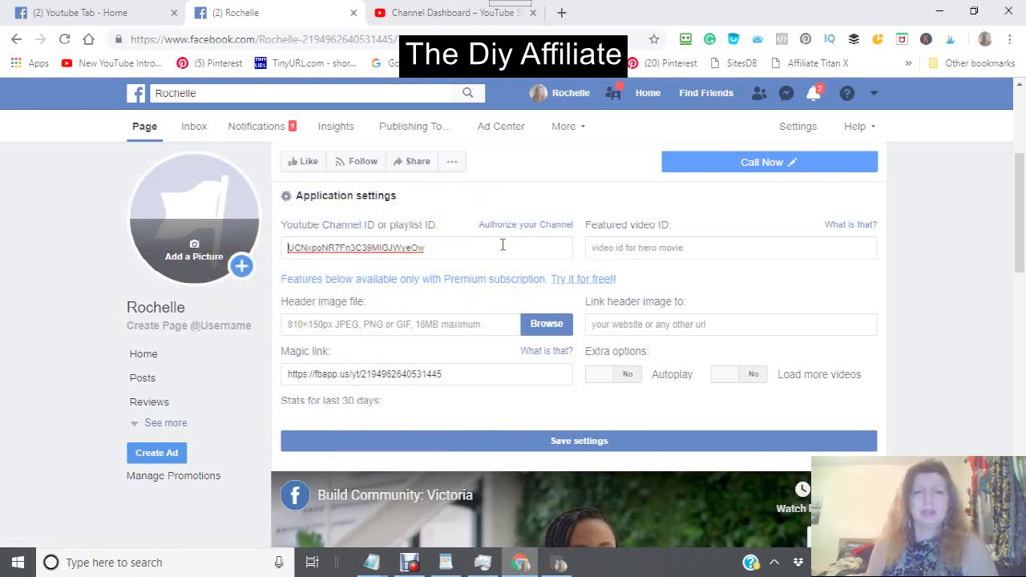
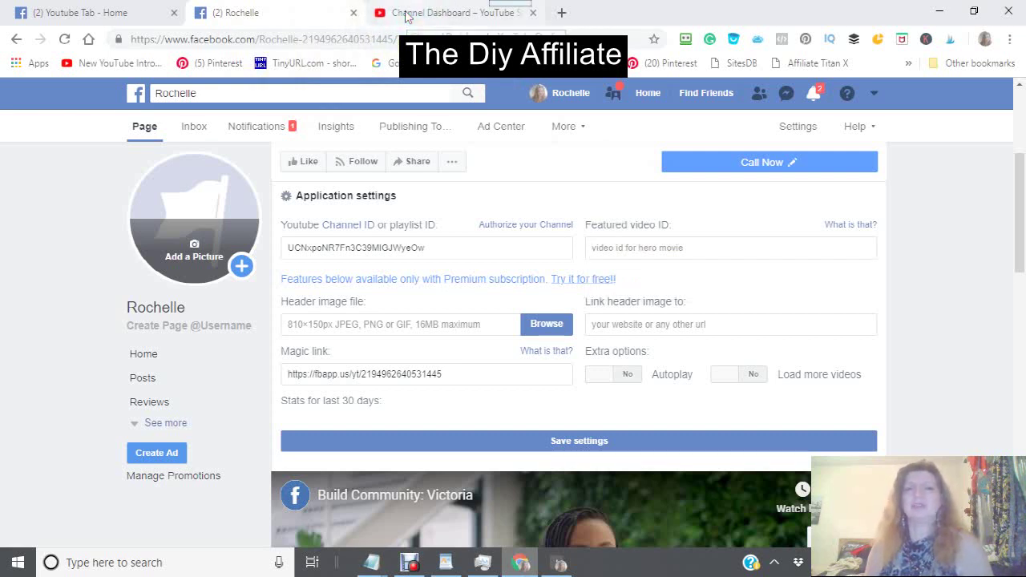
- Switch to YouTube Studio and copy the shareable link of the video "Join A Facebook Group Grow Online" from the channel's uploads
click(406, 13)
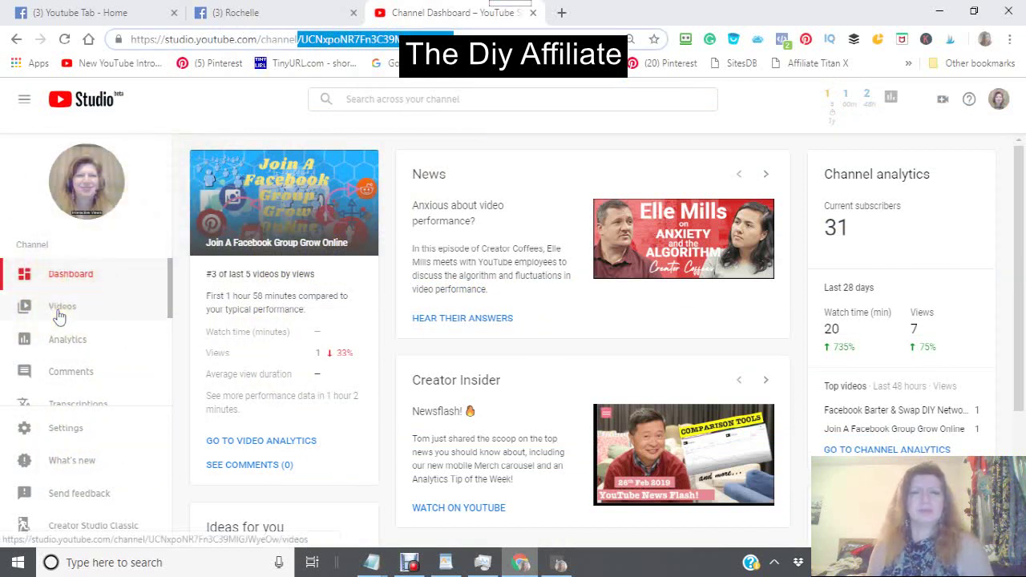
click(285, 211)
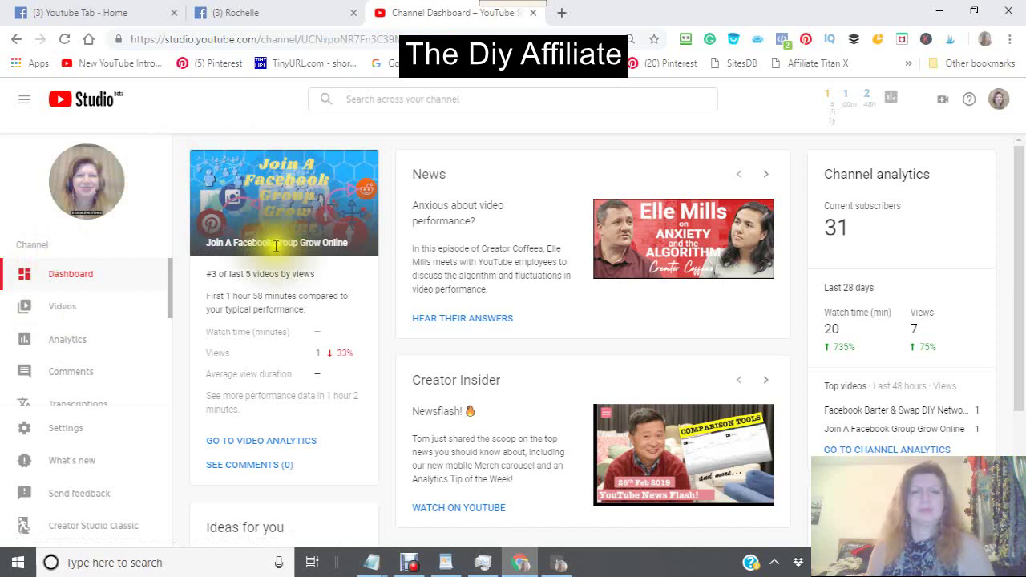
mouse_move(253, 277)
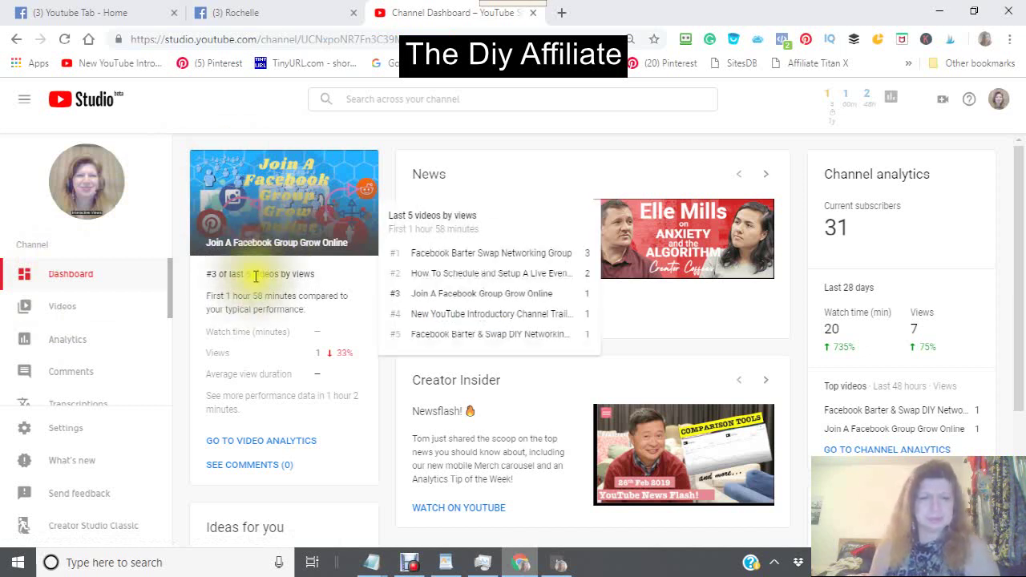
scroll(251, 276, down, 2)
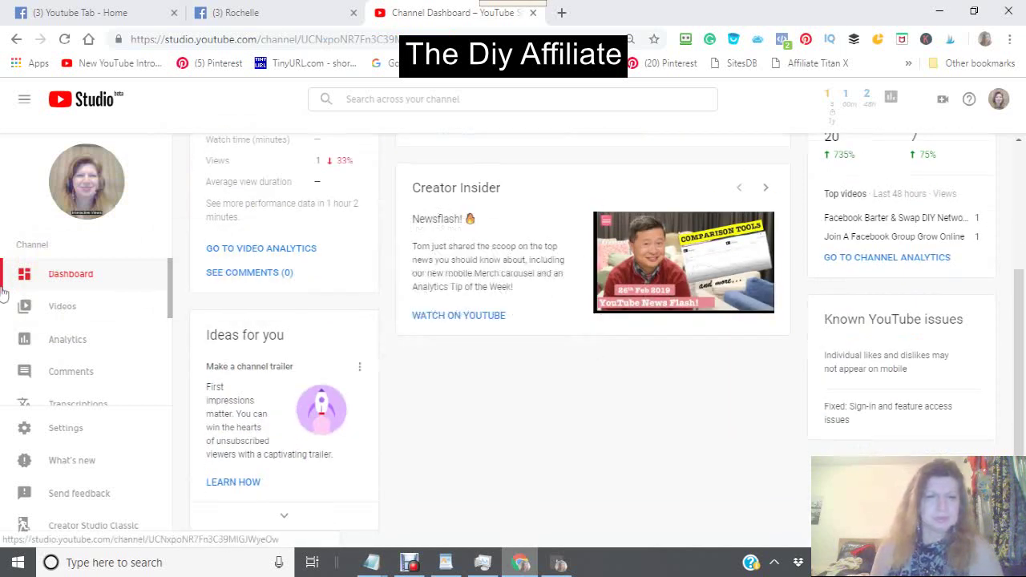
click(61, 310)
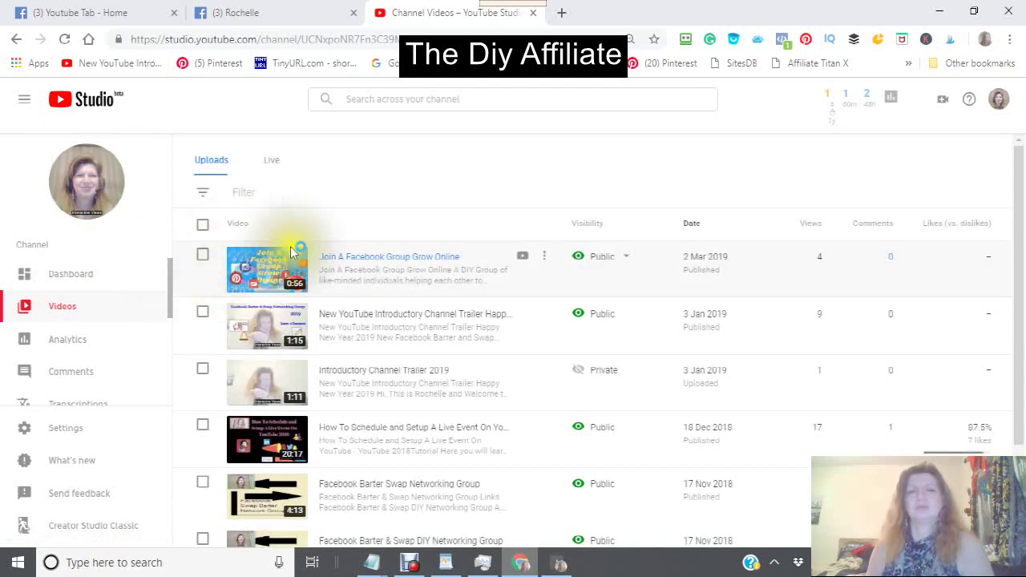
click(545, 260)
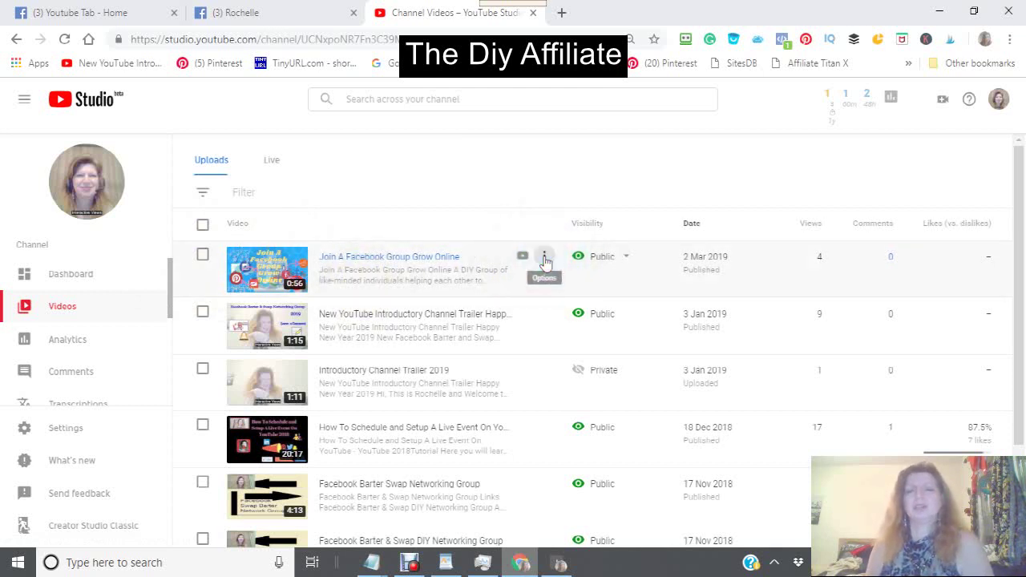
click(545, 261)
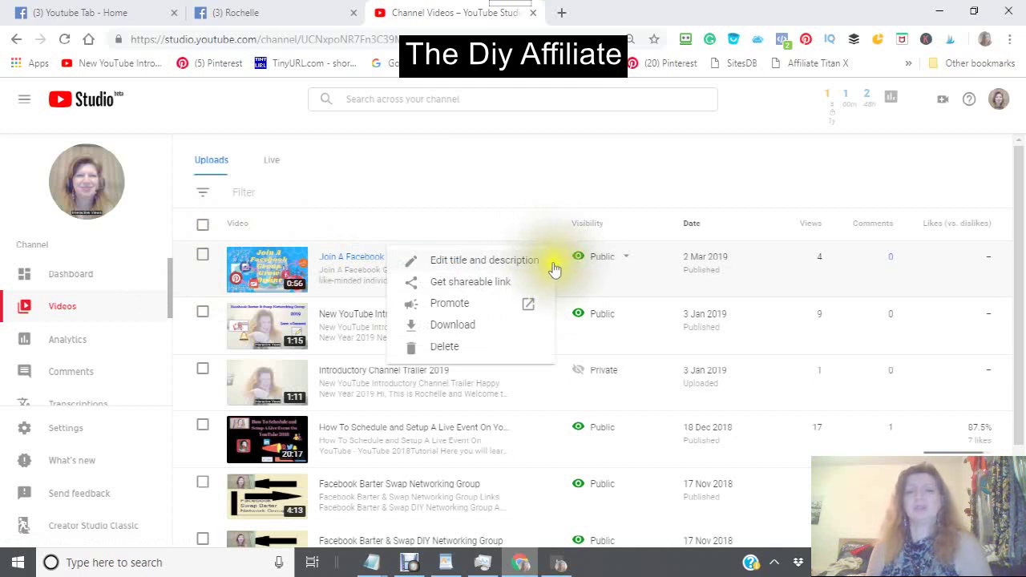
click(454, 288)
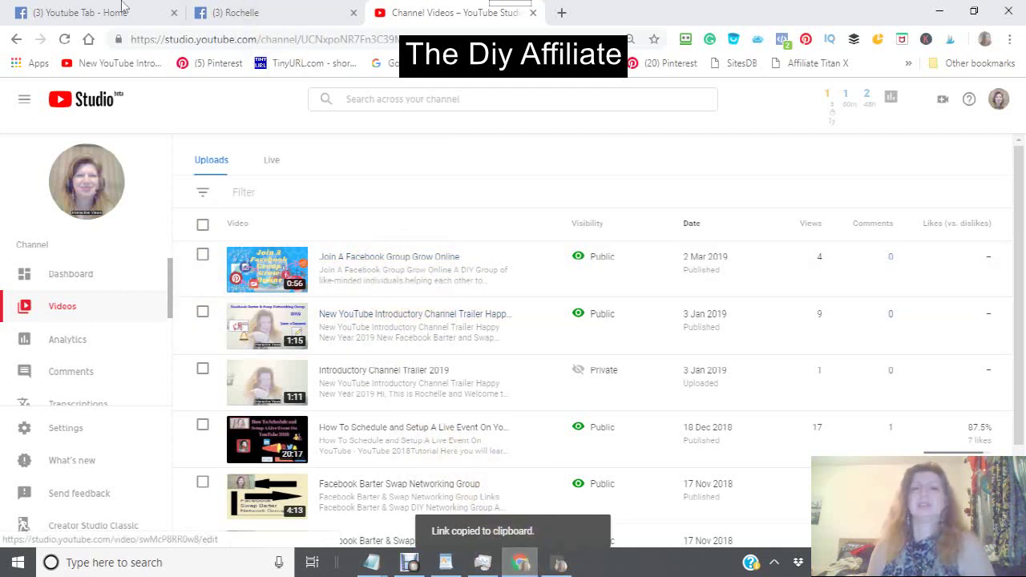
- Return to the Facebook page's Youtube Tab settings and paste the copied video link as the featured video ID
click(272, 14)
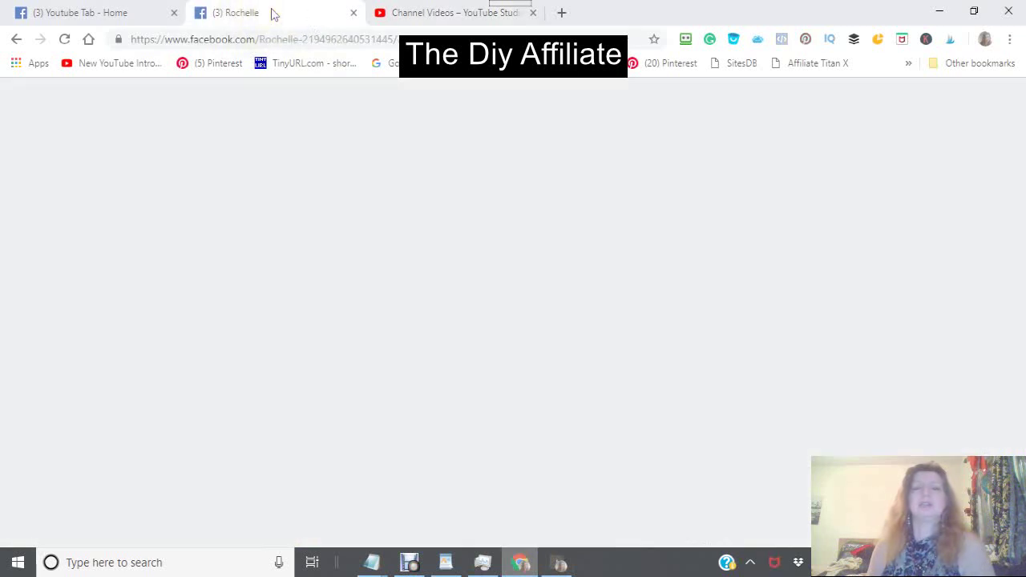
click(299, 20)
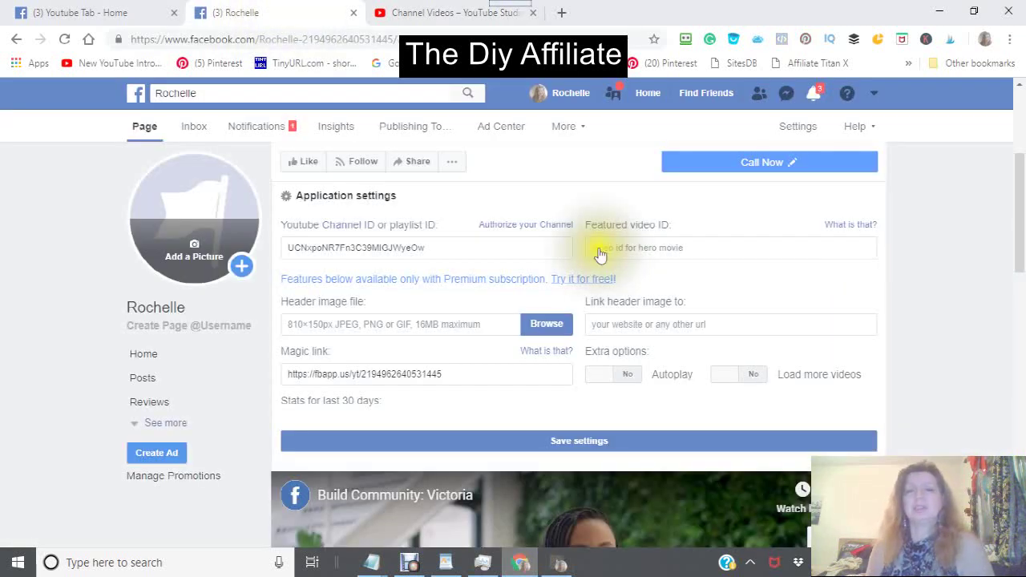
click(598, 248)
right_click(598, 247)
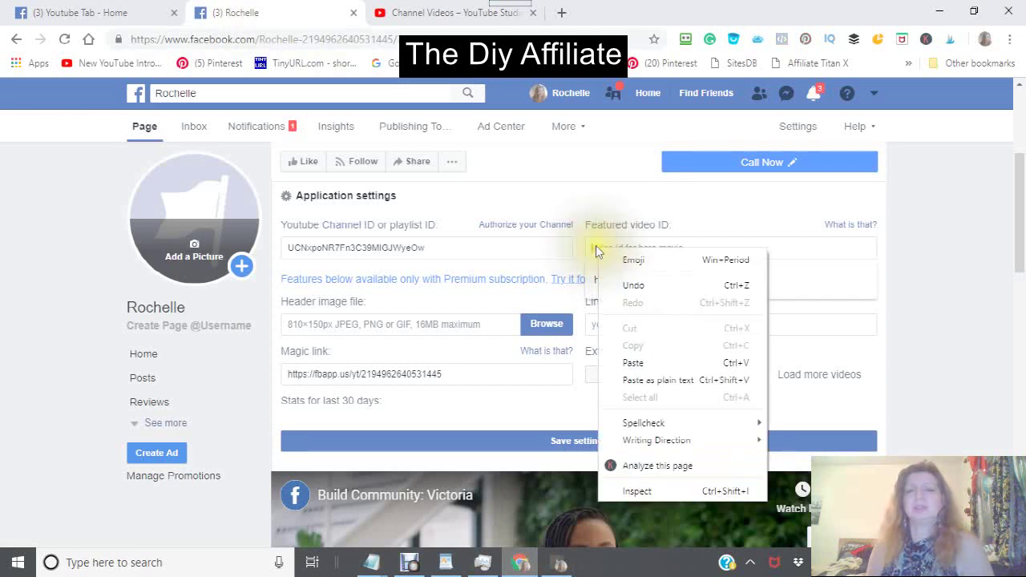
click(639, 364)
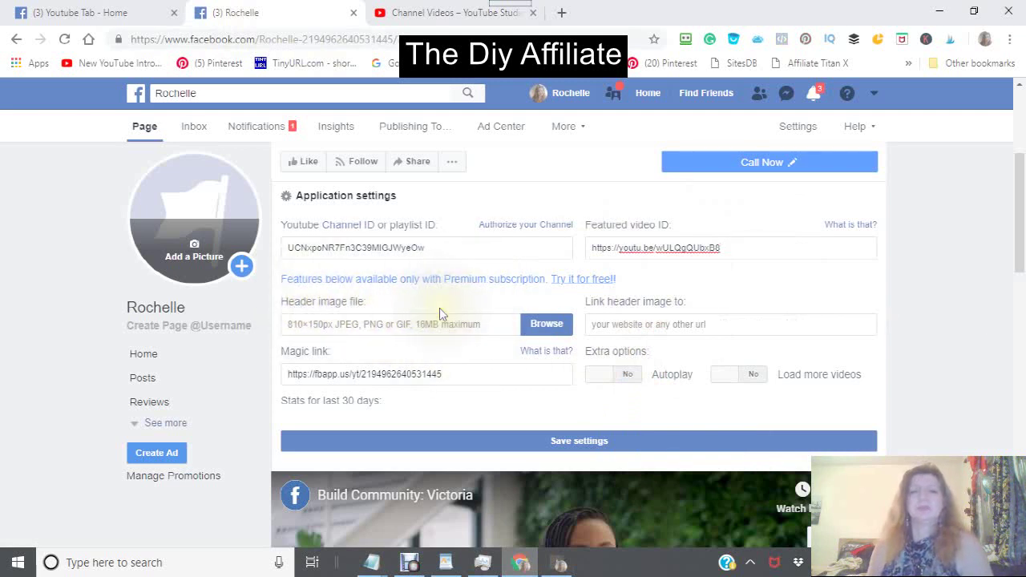
- Save the Youtube Tab application settings and let the tab reload
click(575, 444)
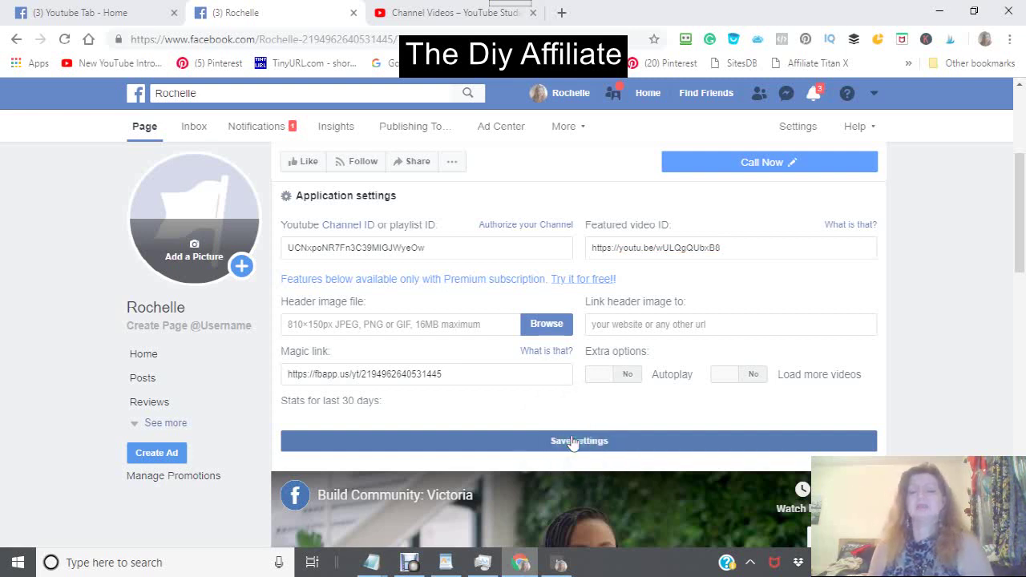
click(569, 441)
click(567, 442)
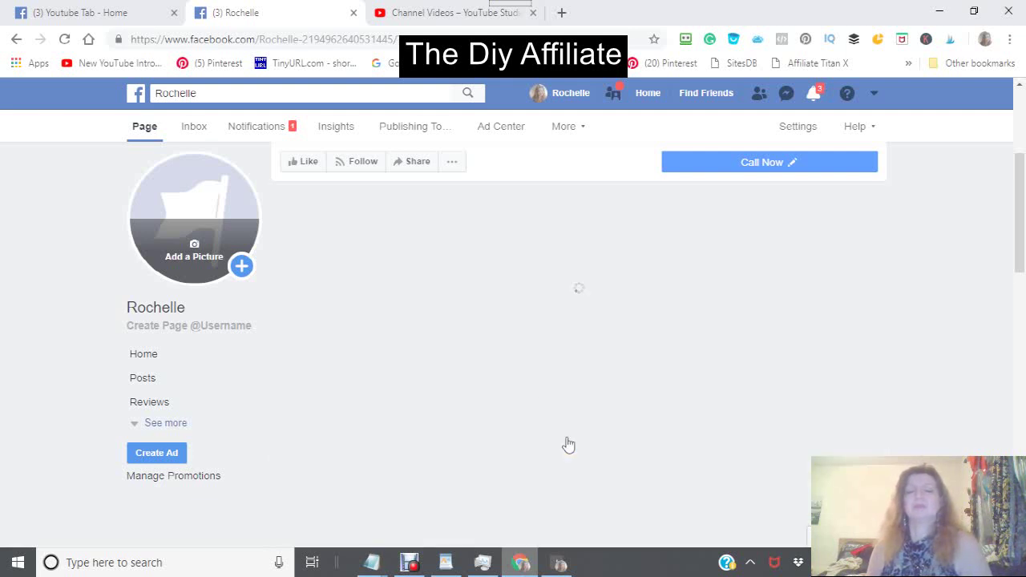
click(565, 440)
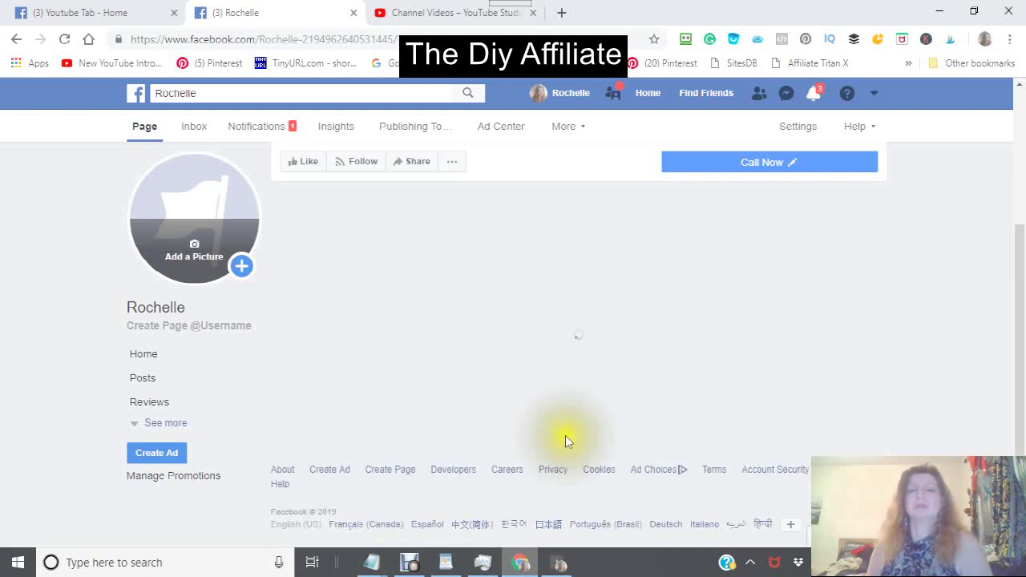
click(522, 404)
click(499, 401)
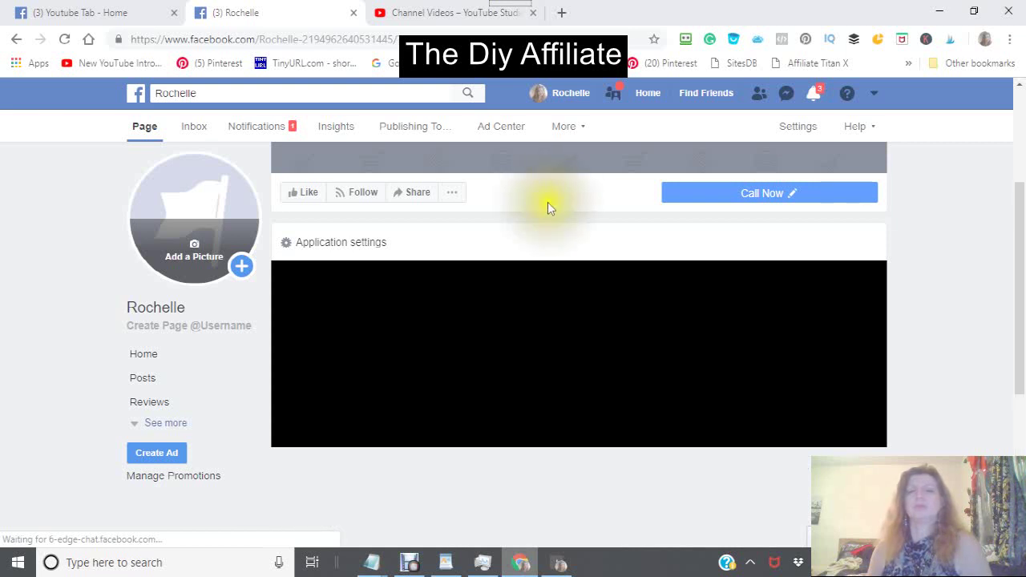
- Look over the reloaded Youtube Tab, including the featured video, its description and the row of channel video thumbnails
scroll(525, 244, down, 2)
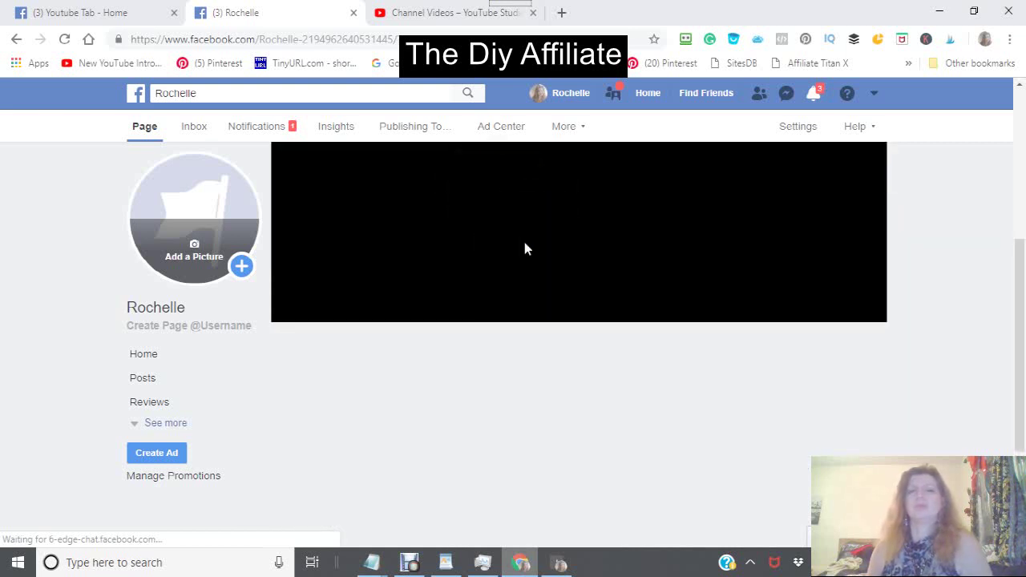
click(524, 249)
click(512, 266)
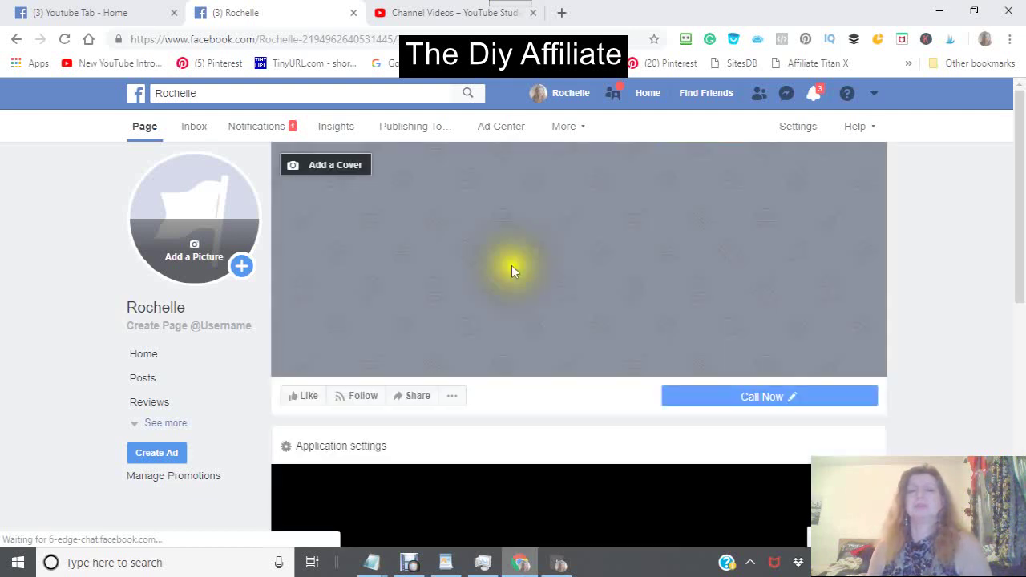
scroll(516, 261, down, 3)
click(516, 259)
click(514, 258)
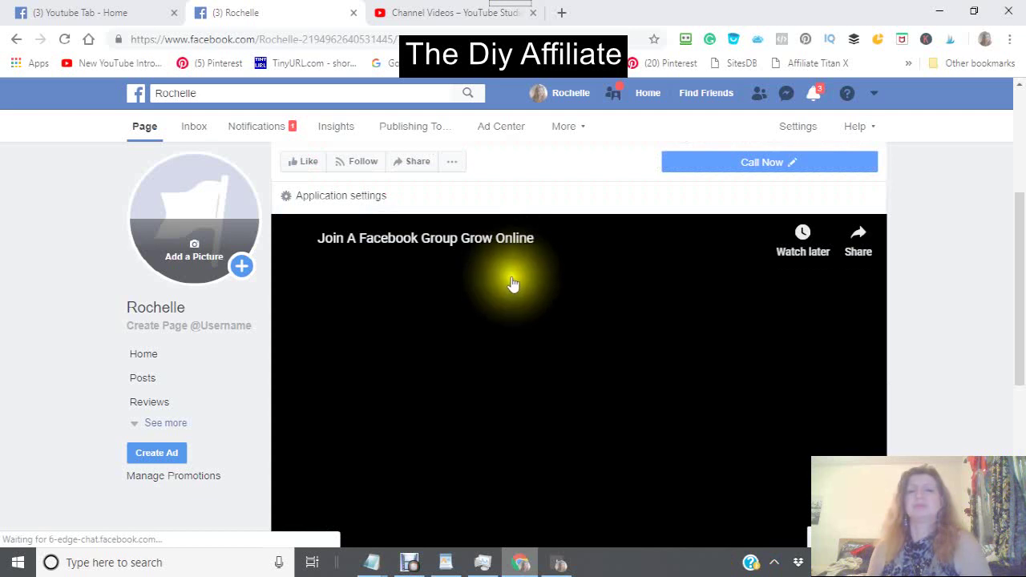
click(464, 313)
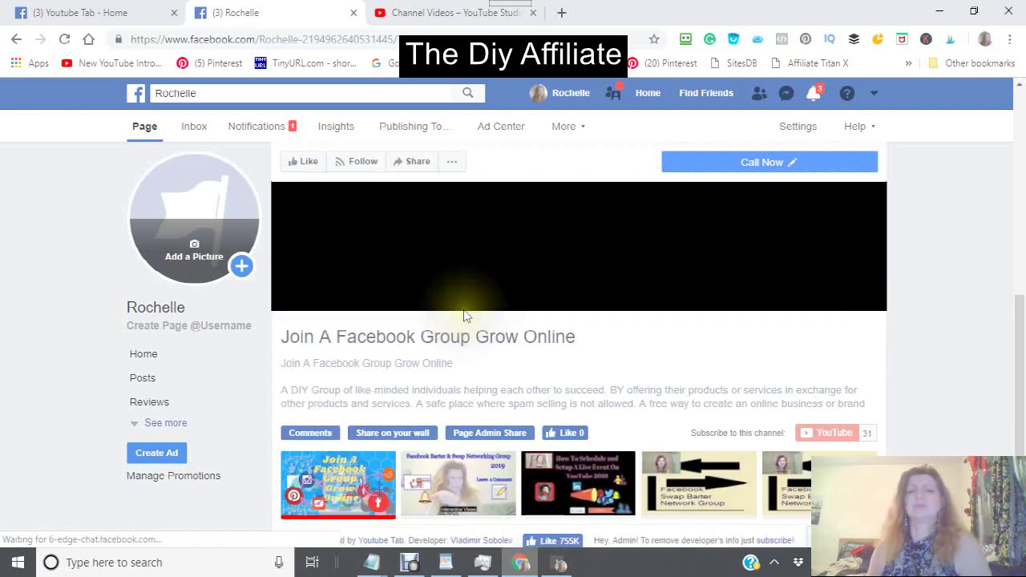
click(469, 311)
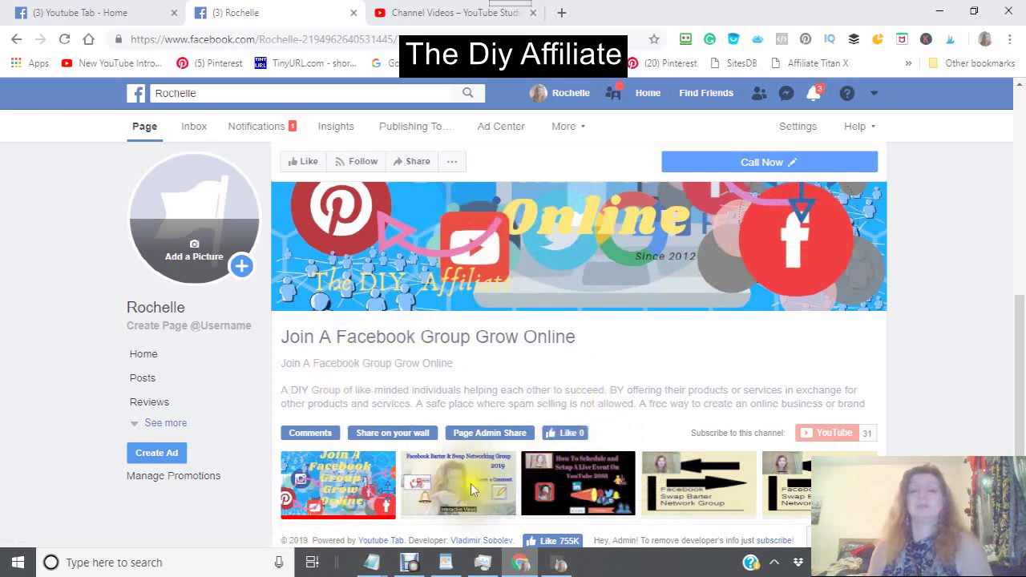
scroll(454, 534, down, 3)
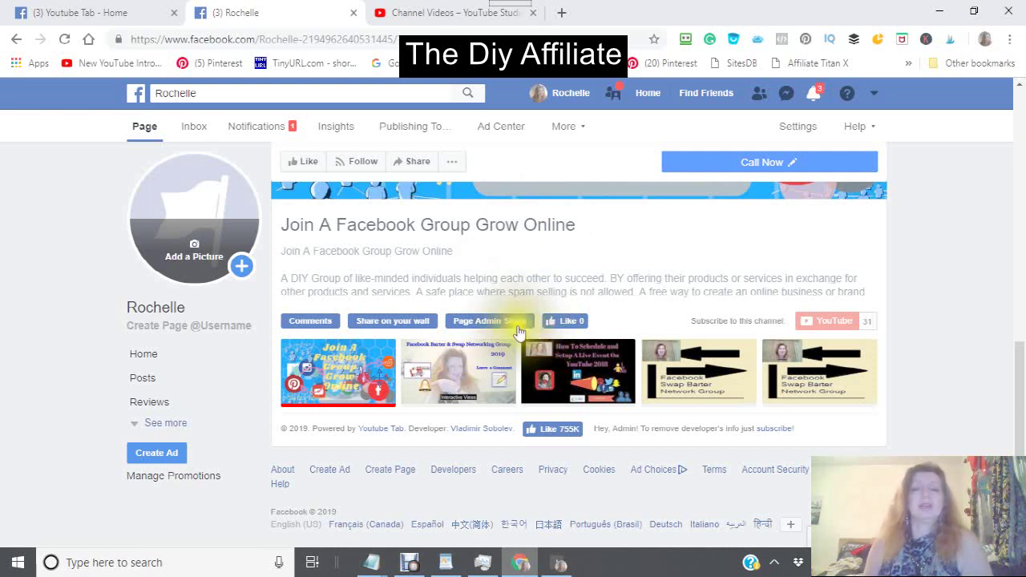
click(505, 369)
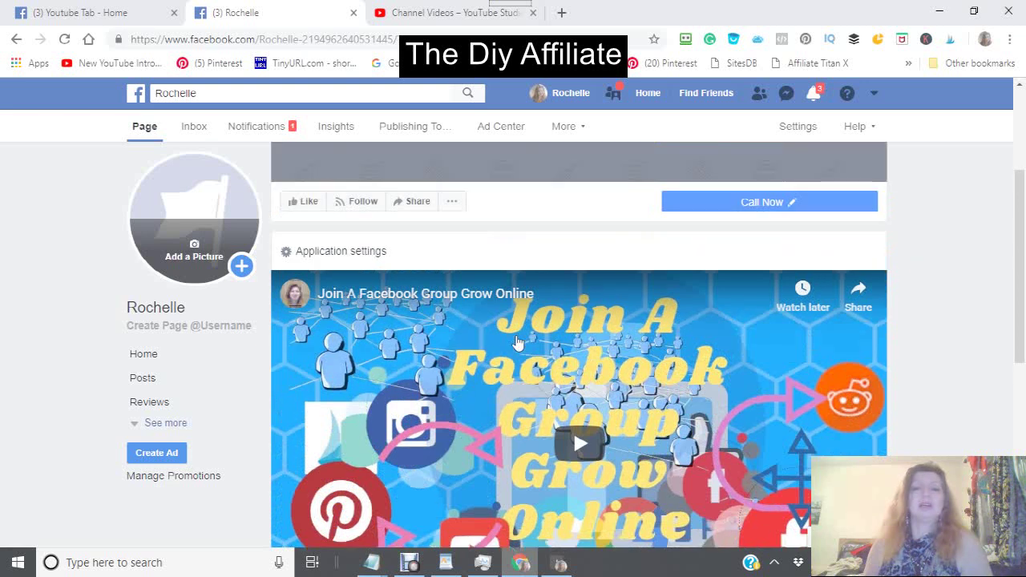
scroll(517, 343, down, 5)
scroll(517, 338, up, 5)
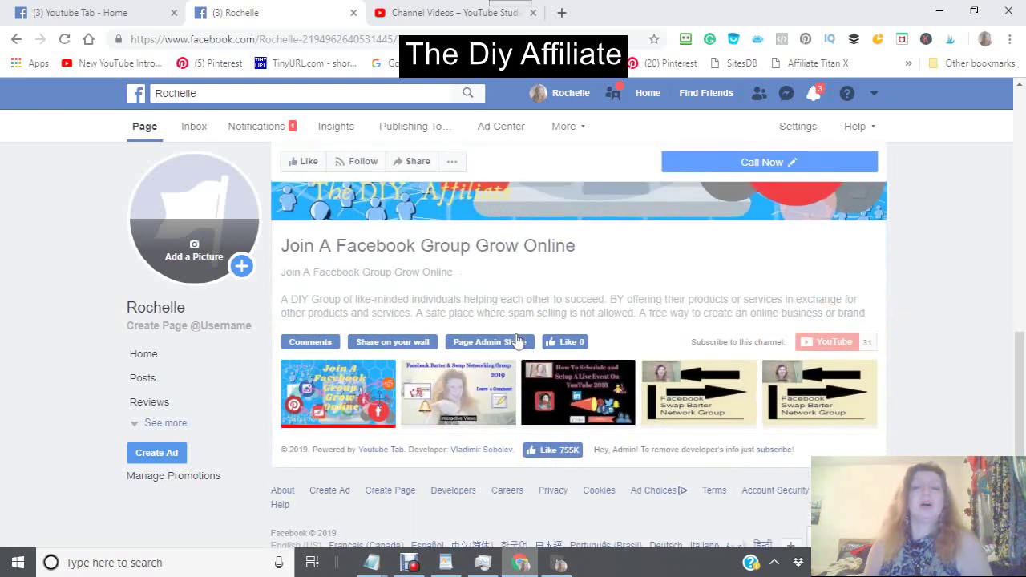
scroll(515, 339, down, 3)
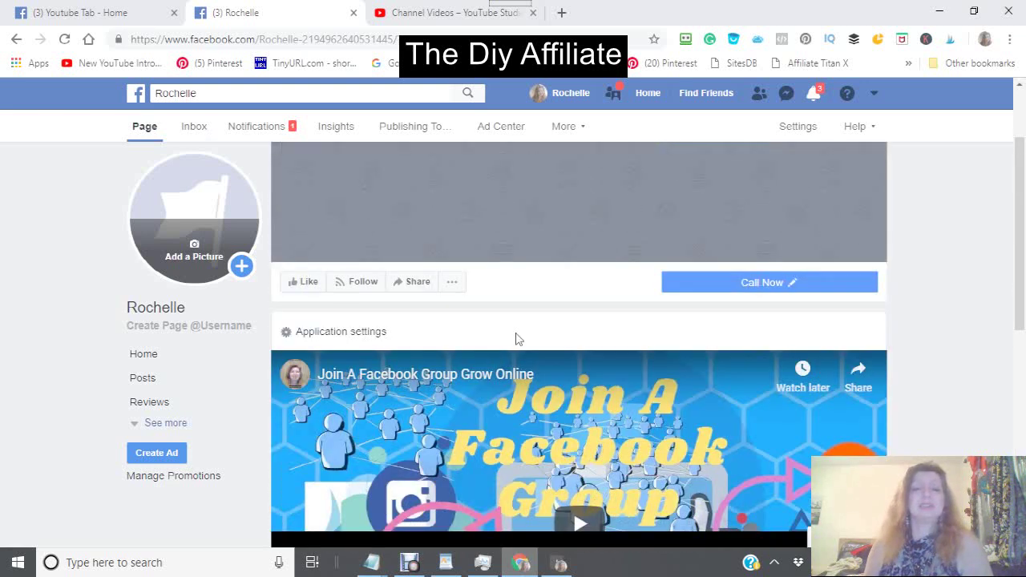
scroll(517, 340, up, 2)
scroll(517, 338, down, 2)
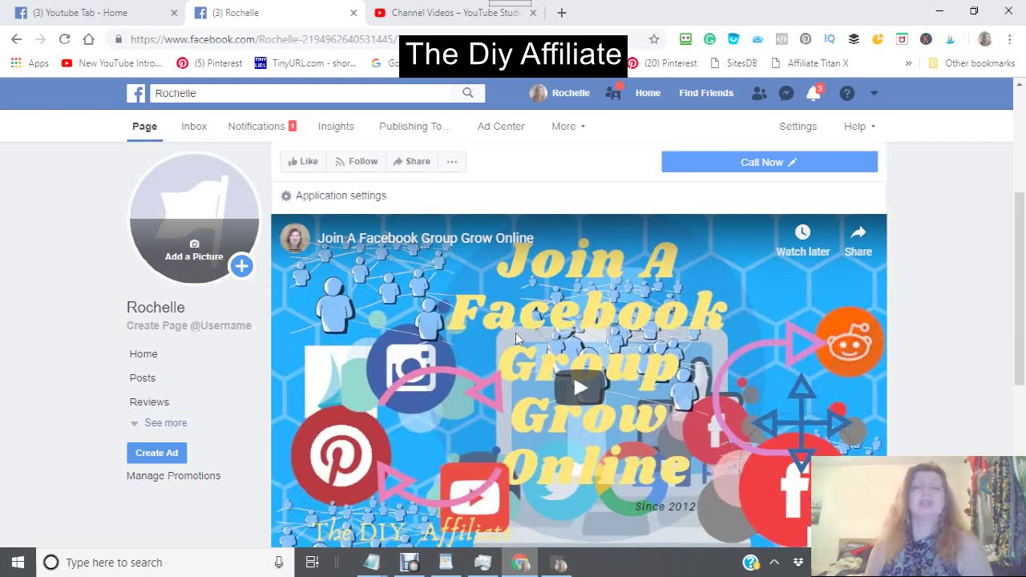